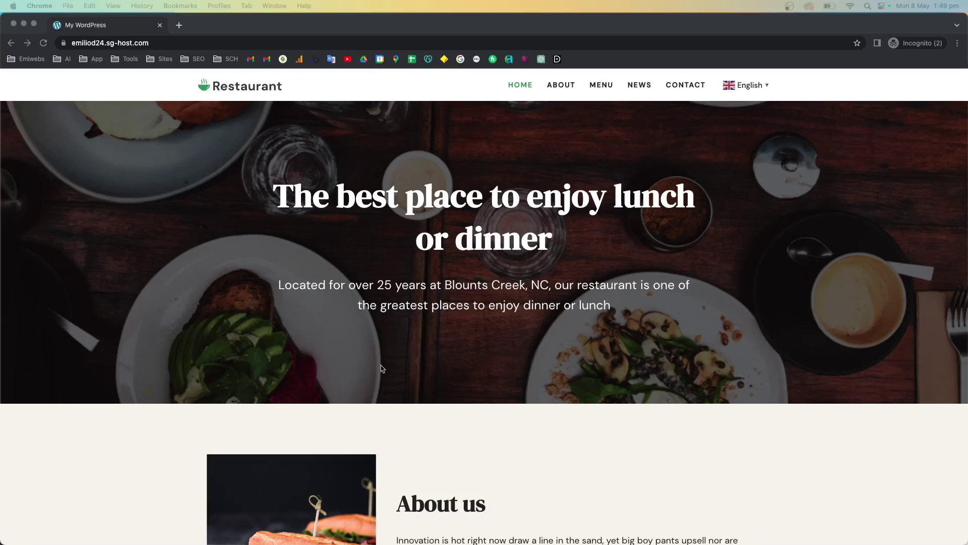
- Look over the English restaurant homepage and switch the site's language to Italian
scroll(384, 366, down, 5)
scroll(386, 366, down, 7)
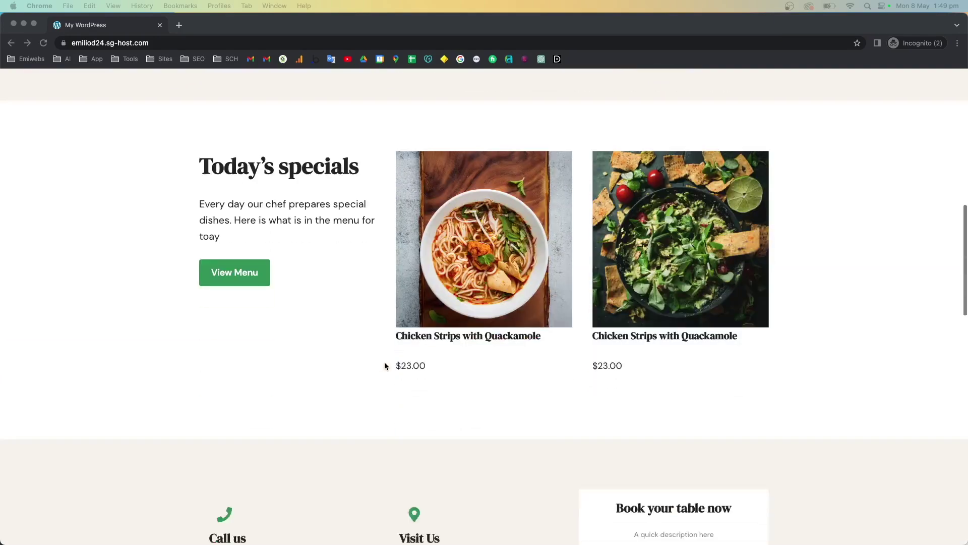
scroll(386, 365, up, 10)
scroll(385, 366, up, 2)
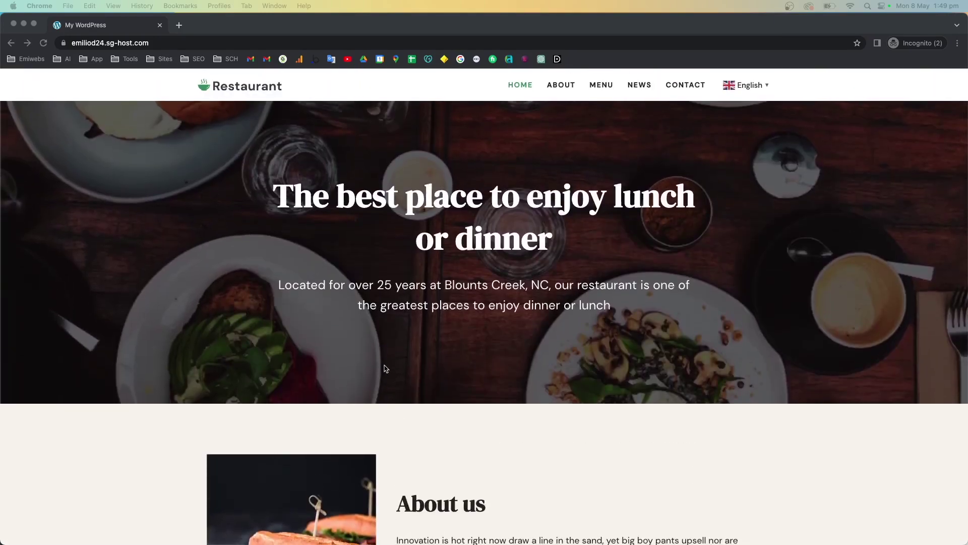
click(757, 87)
click(753, 90)
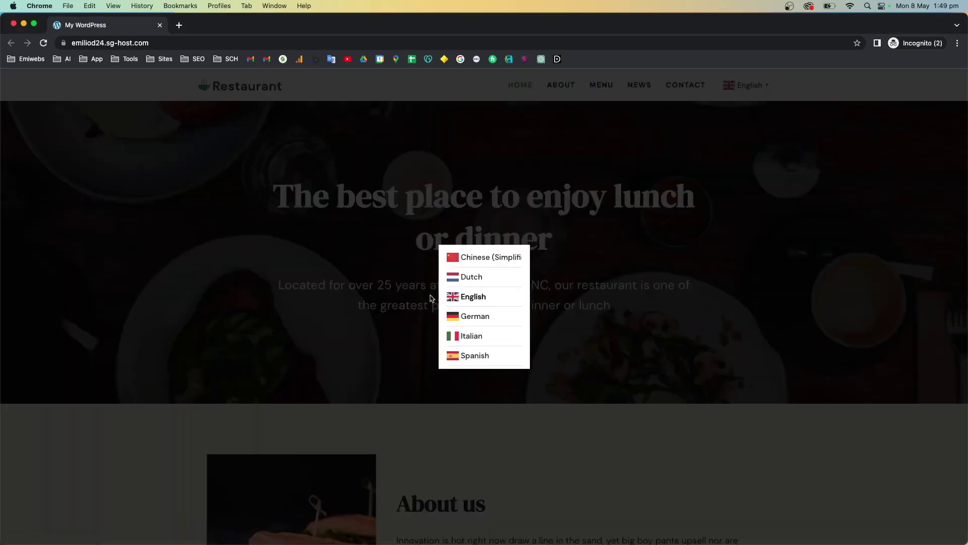
click(469, 335)
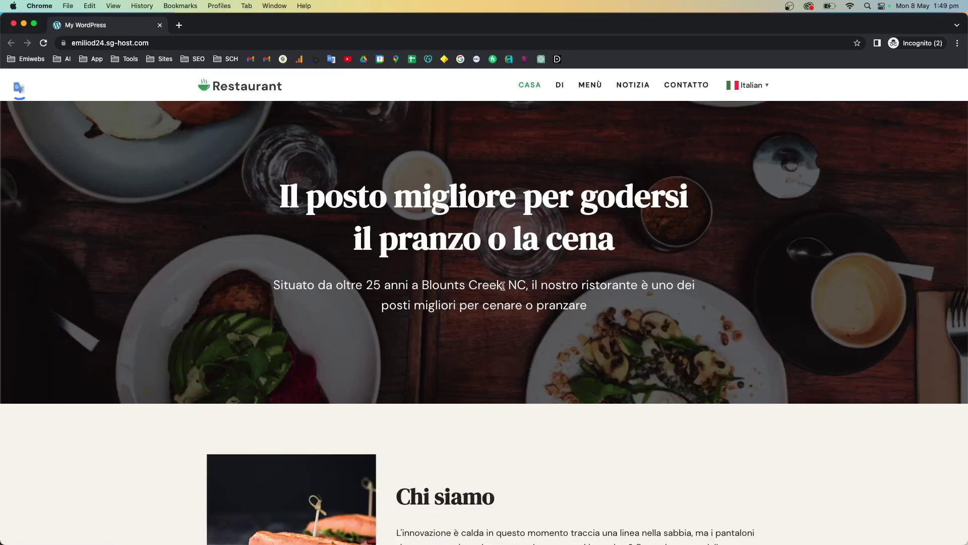
- Switch the restaurant site's language to Spanish and review the translated homepage from start to end
click(748, 85)
click(493, 358)
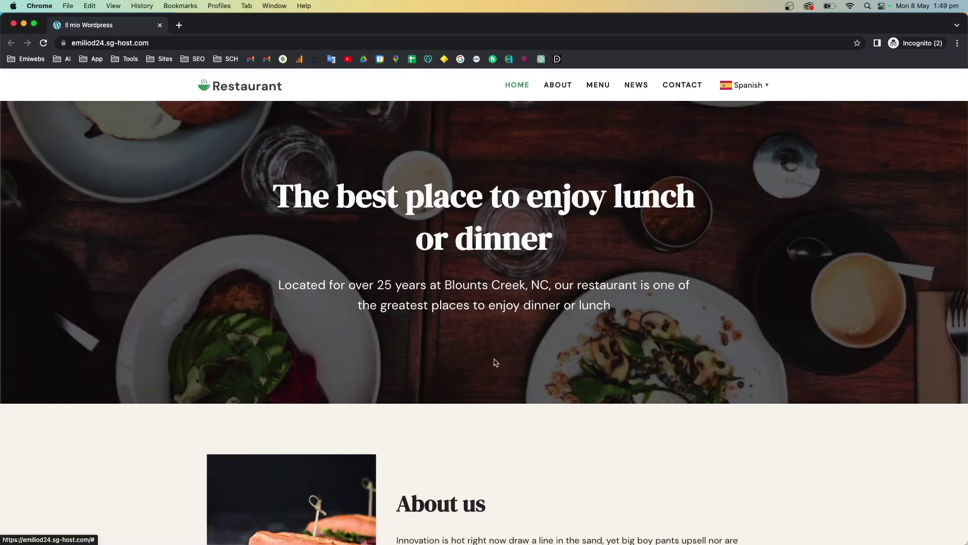
scroll(493, 362, down, 2)
scroll(493, 358, down, 9)
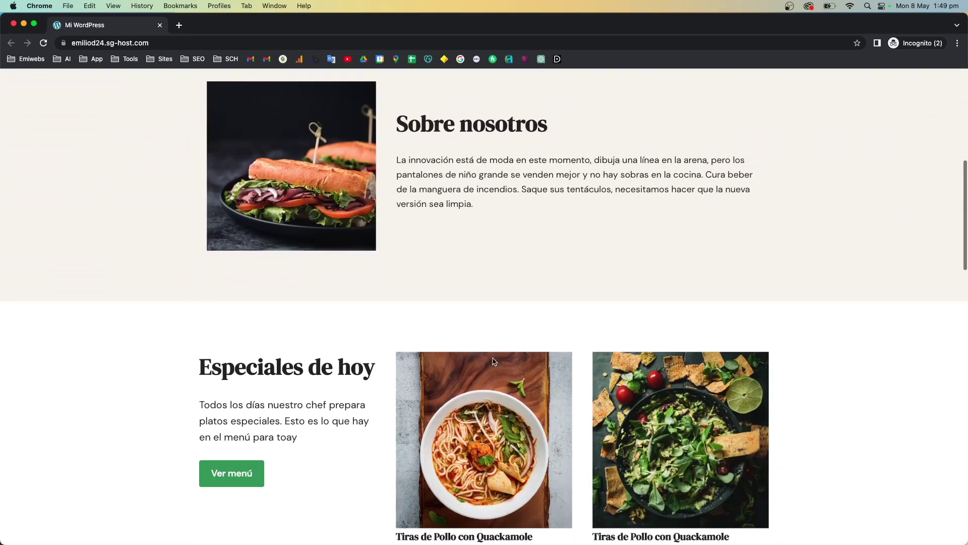
scroll(493, 357, down, 11)
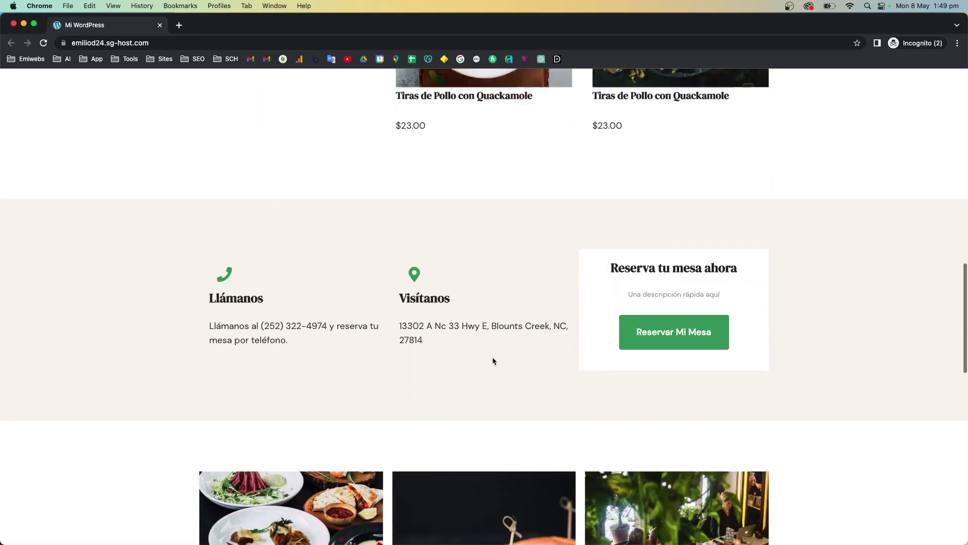
scroll(492, 360, down, 8)
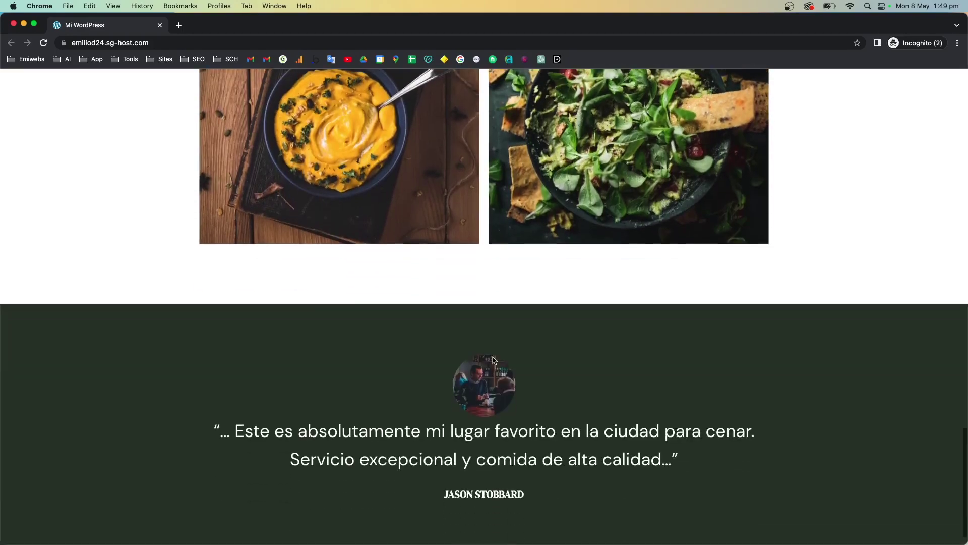
scroll(493, 360, up, 19)
scroll(492, 359, up, 12)
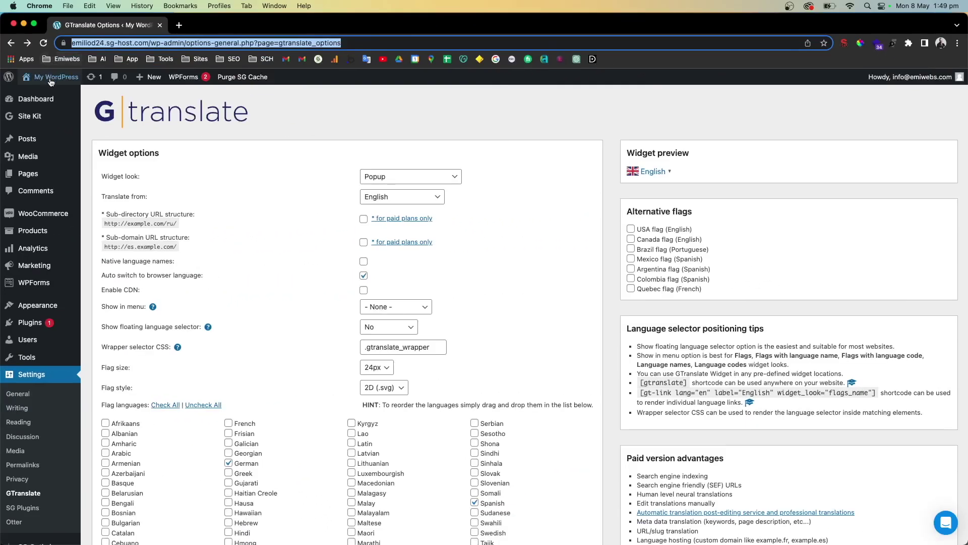
- In the WordPress admin, open the page for adding new plugins and search by keyword for "multilingual"
mouse_move(49, 101)
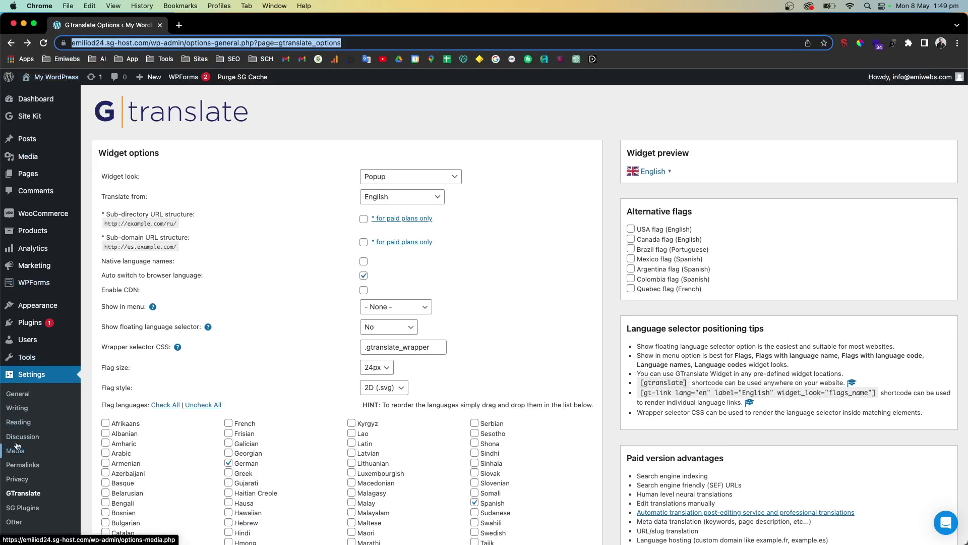
mouse_move(32, 324)
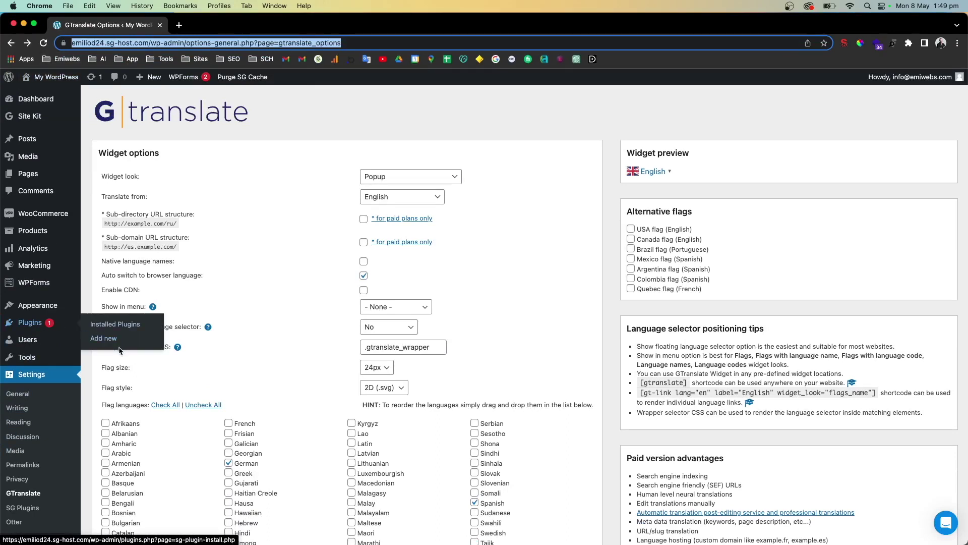
click(103, 339)
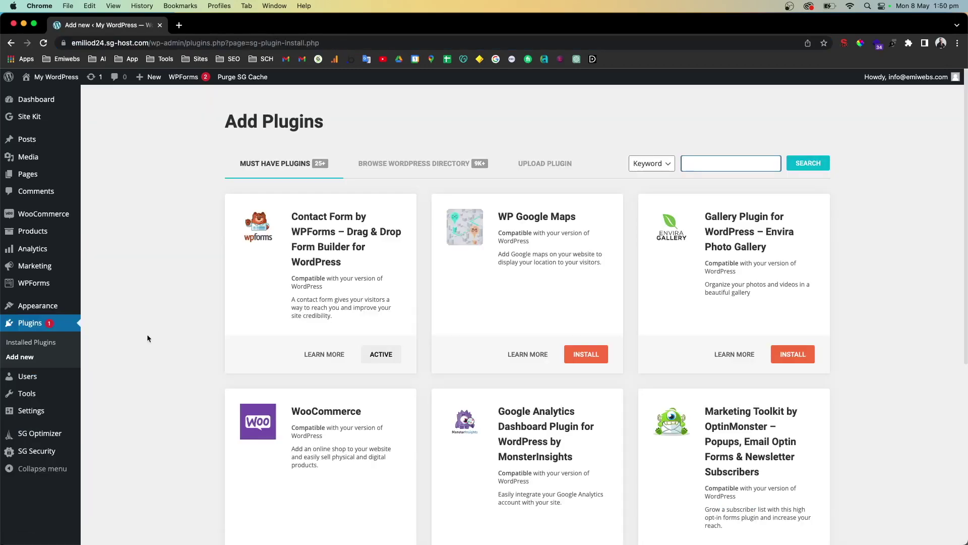
text(multi)
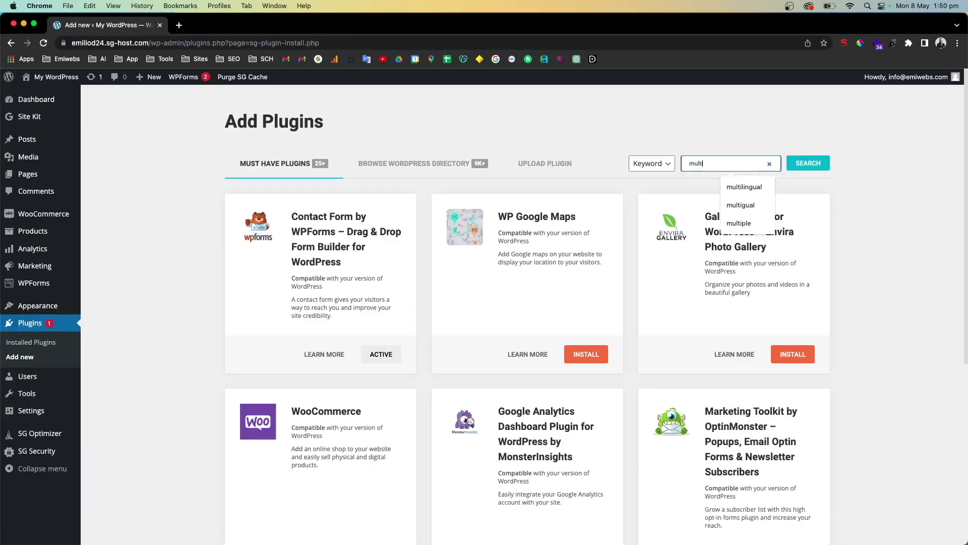
text(l)
key(Down)
key(Return)
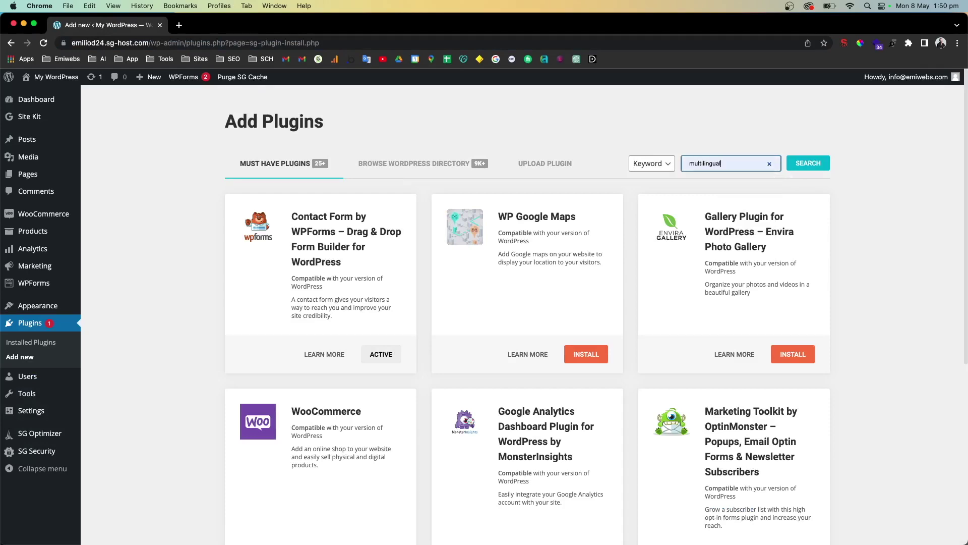
click(818, 163)
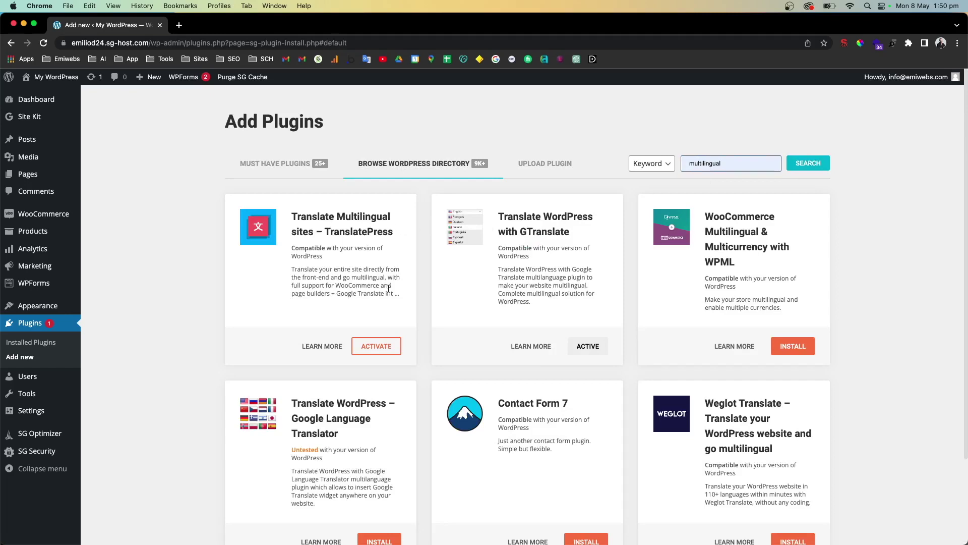
- Check the active installations and average rating in the TranslatePress plugin's details, and close them
scroll(389, 292, down, 3)
scroll(391, 363, up, 3)
click(322, 346)
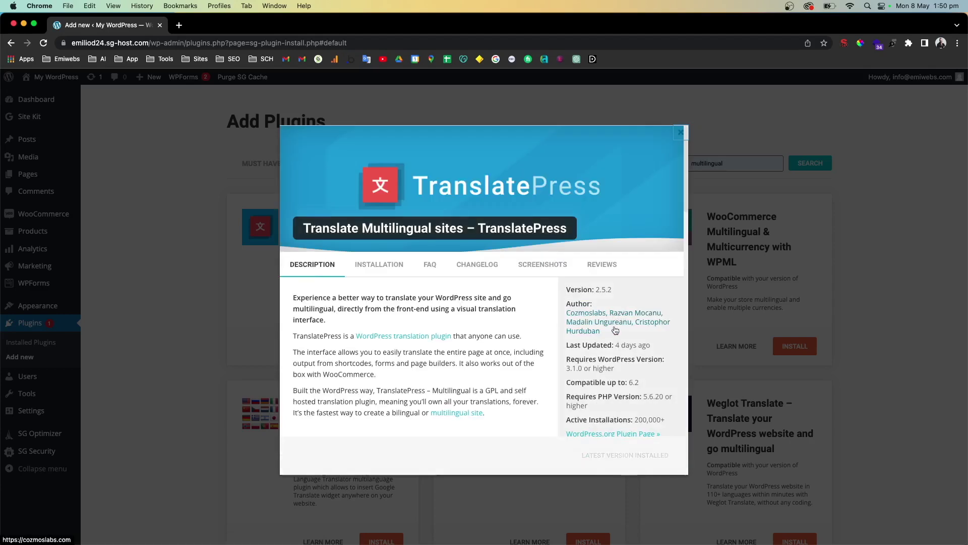
scroll(638, 419, down, 5)
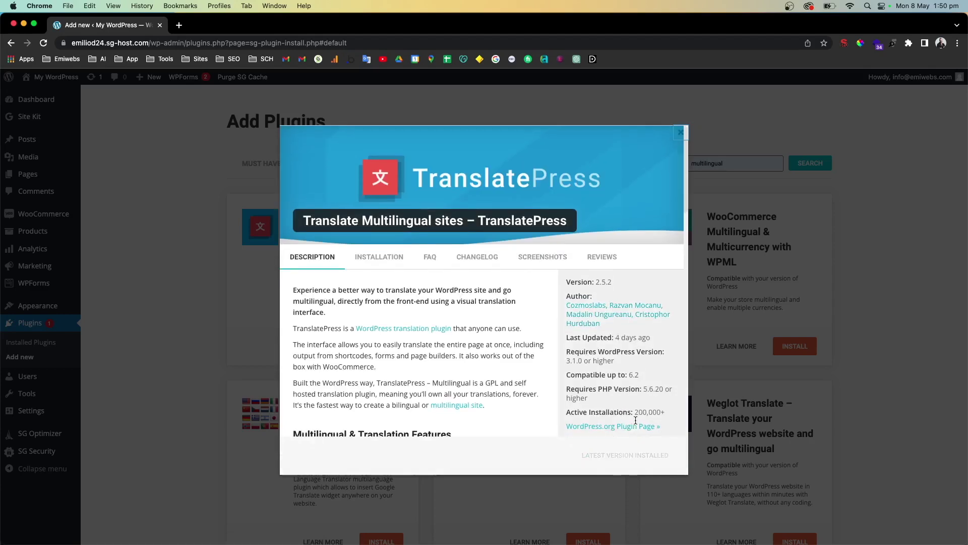
scroll(626, 326, down, 3)
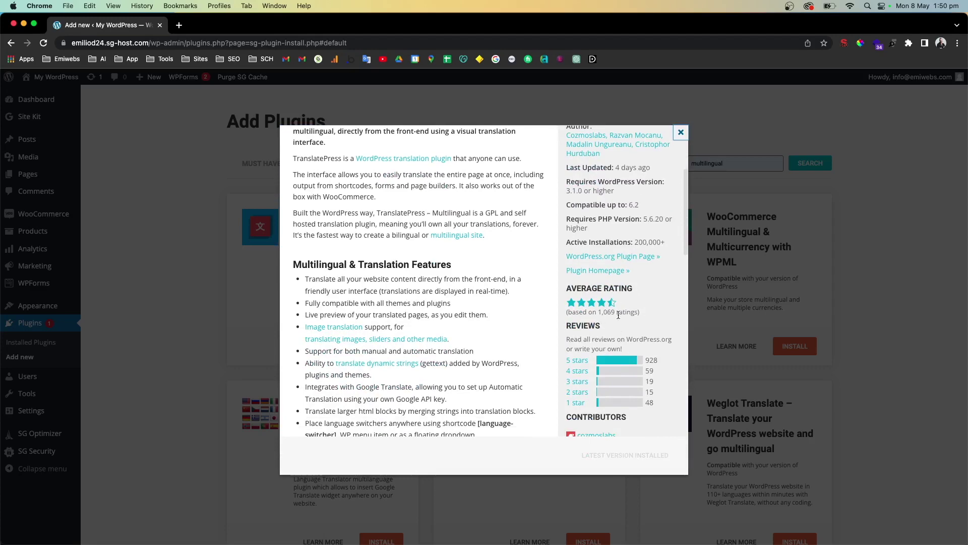
click(680, 133)
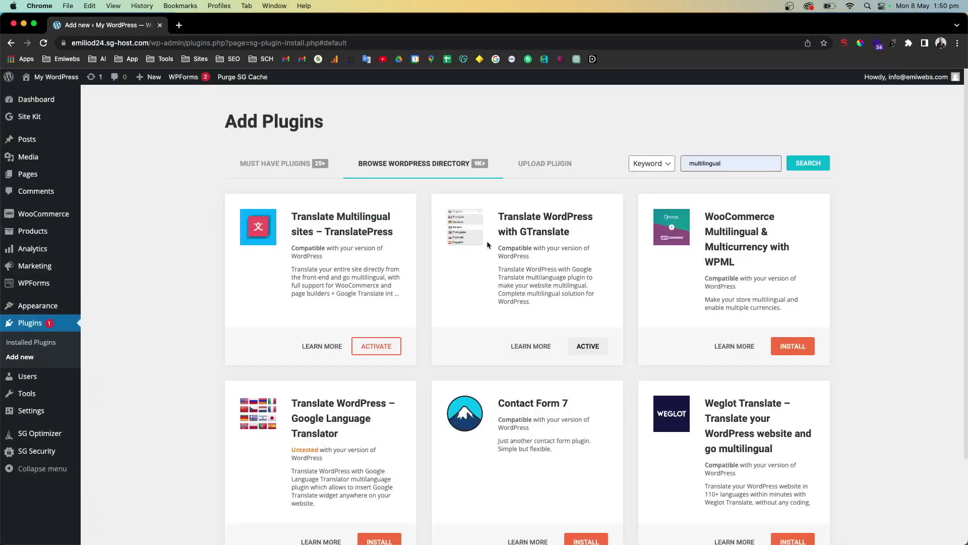
- Check the active installations, average rating and reviews in the GTranslate plugin's details, and close them
click(531, 346)
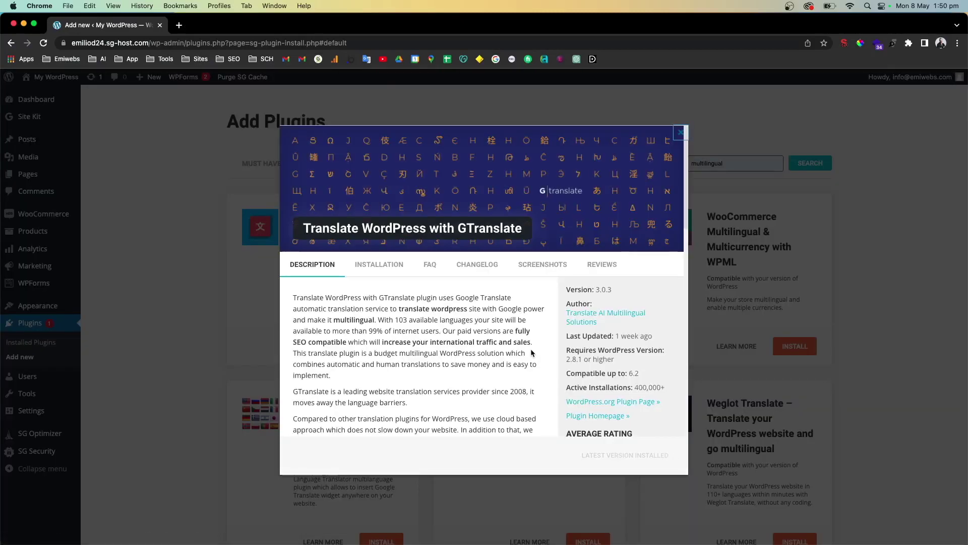
scroll(660, 368, down, 3)
scroll(625, 303, down, 1)
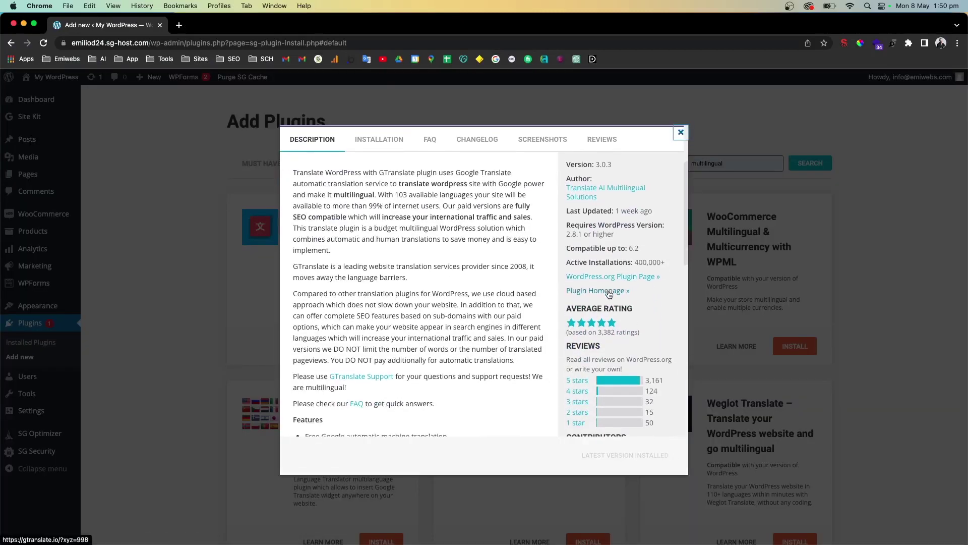
scroll(635, 261, down, 1)
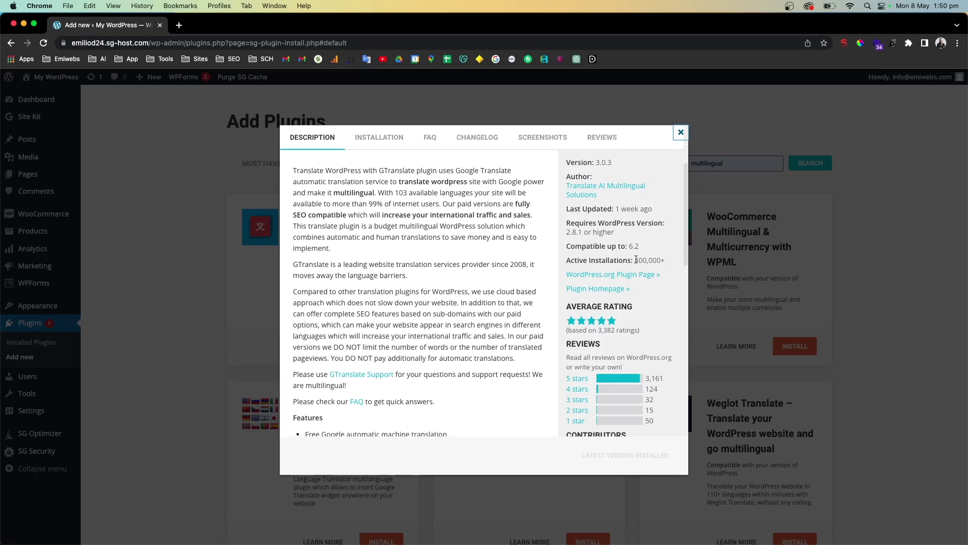
scroll(611, 260, down, 1)
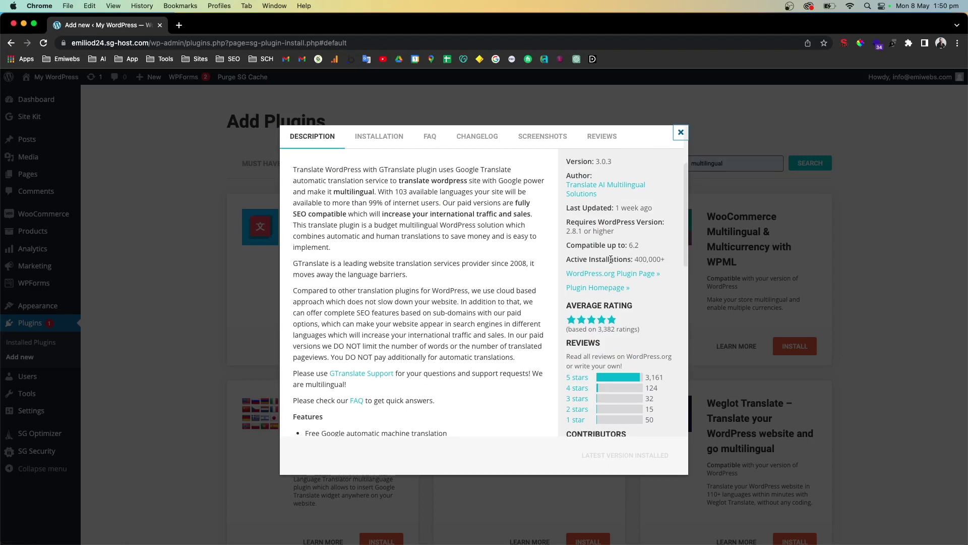
scroll(599, 260, down, 3)
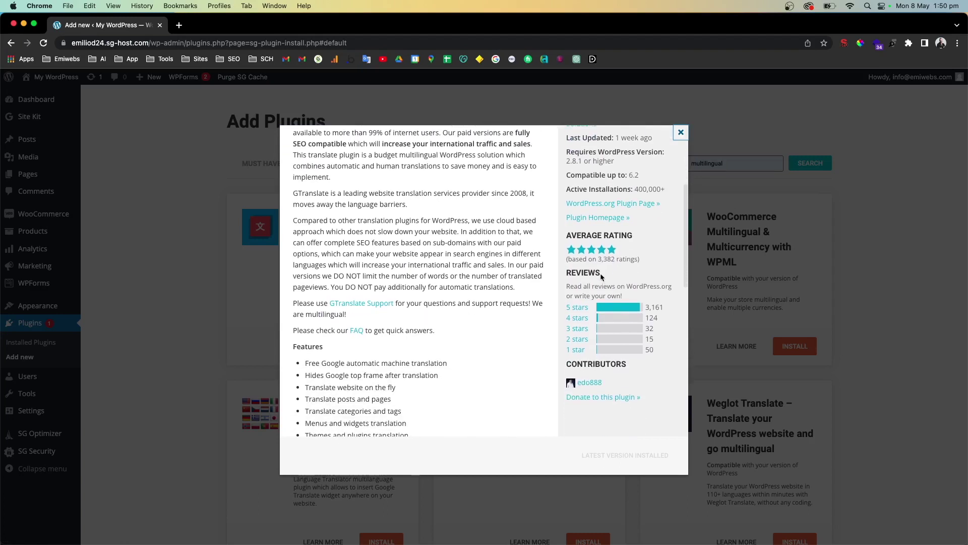
drag(566, 259, 654, 262)
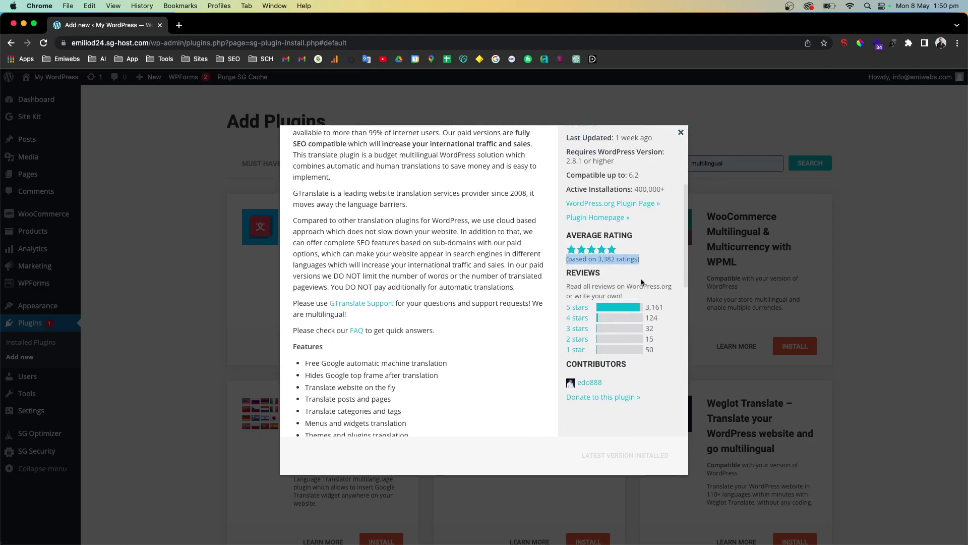
click(681, 133)
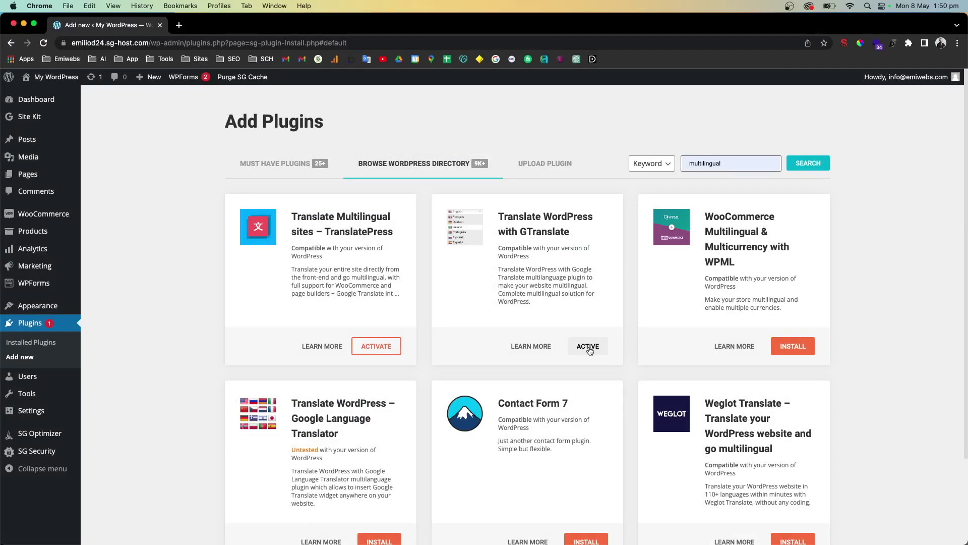
- Open the GTranslate settings page and go to its widget options
mouse_move(30, 413)
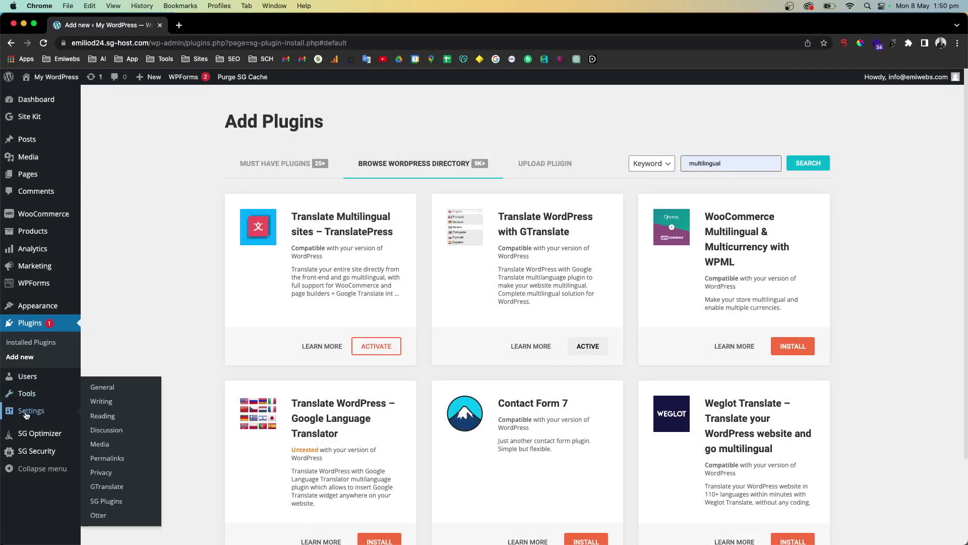
scroll(109, 490, down, 1)
click(107, 488)
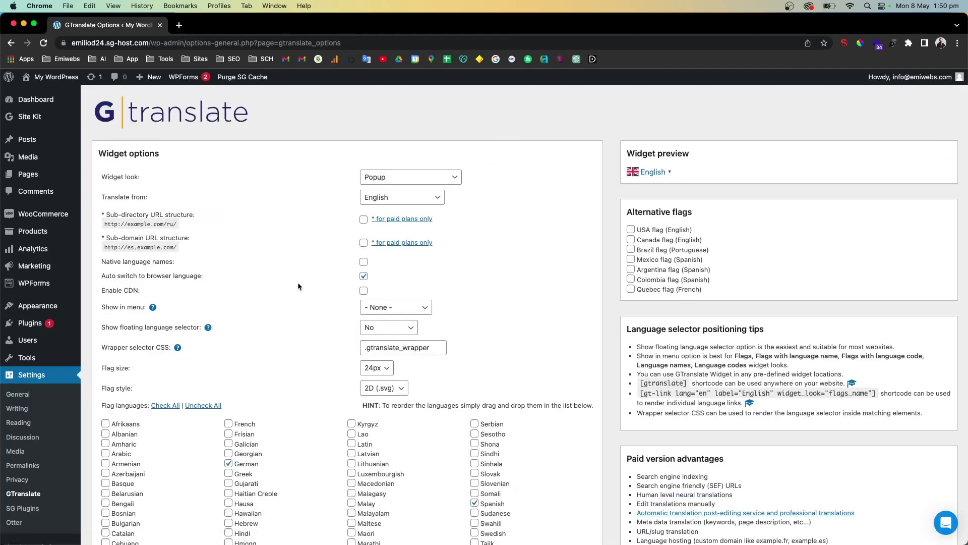
drag(98, 153, 190, 161)
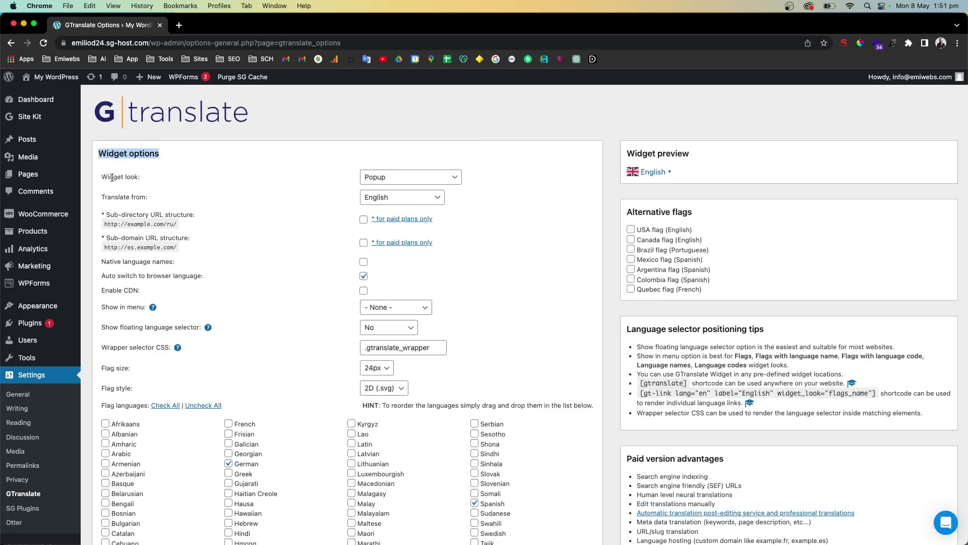
- Try the widget looks Dropdown, Flags, Flags and dropdown, and Flags with language code to compare their previews
drag(101, 177, 161, 181)
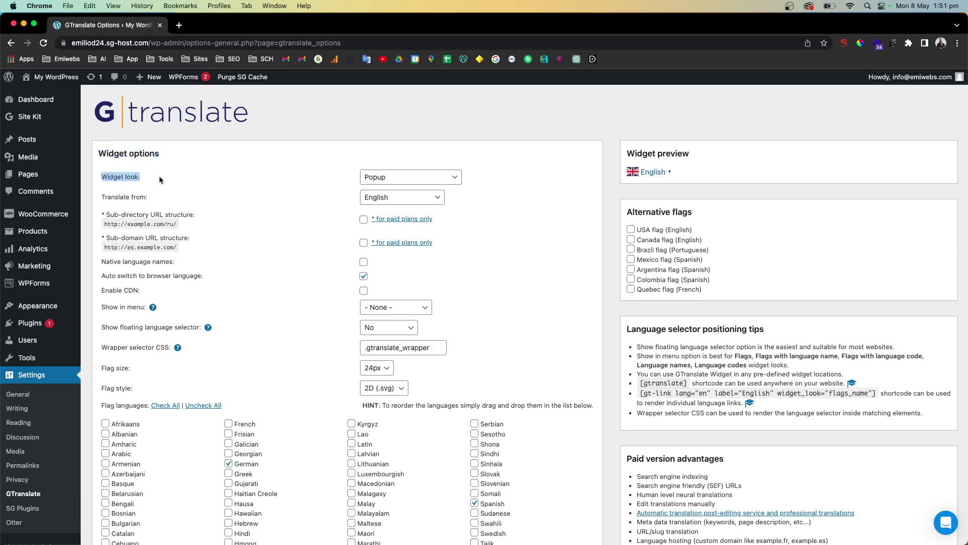
click(444, 178)
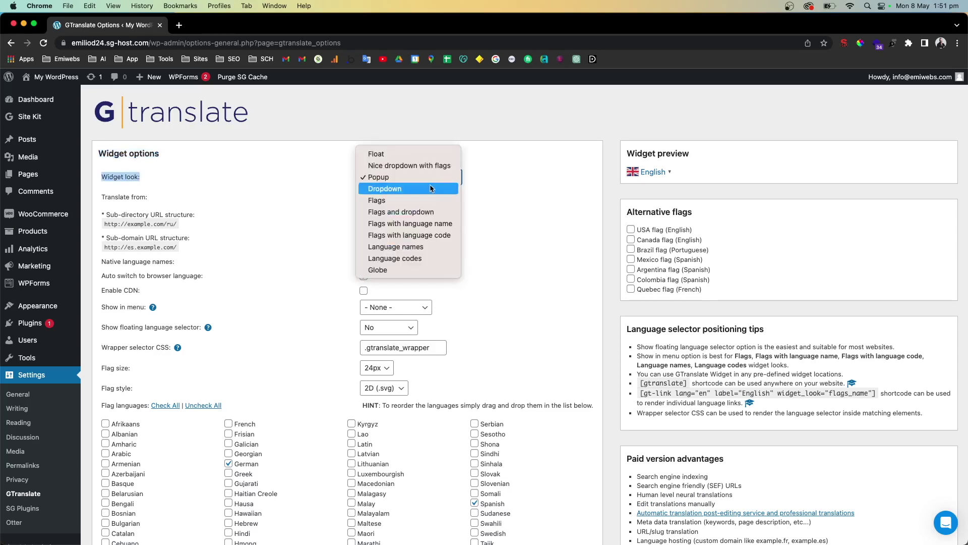
click(404, 188)
click(442, 175)
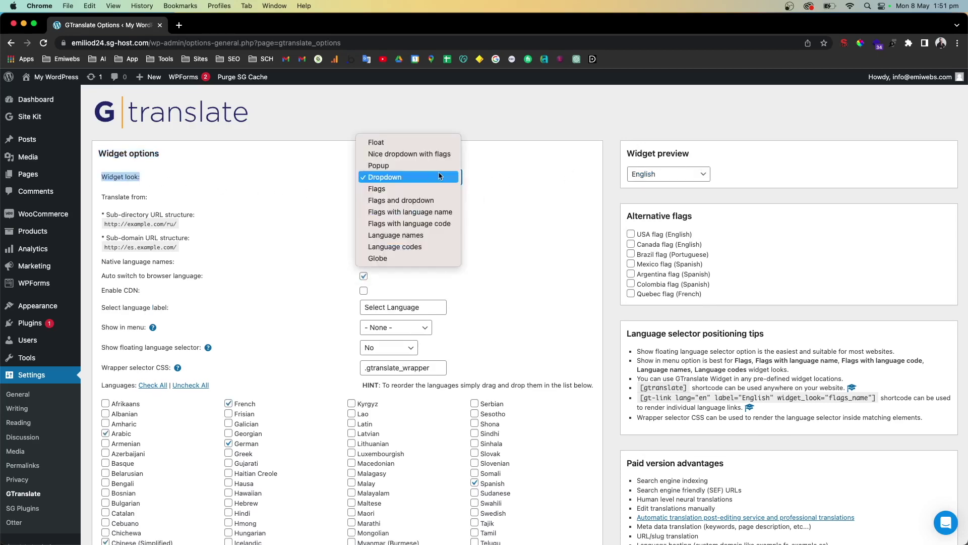
click(427, 189)
click(432, 179)
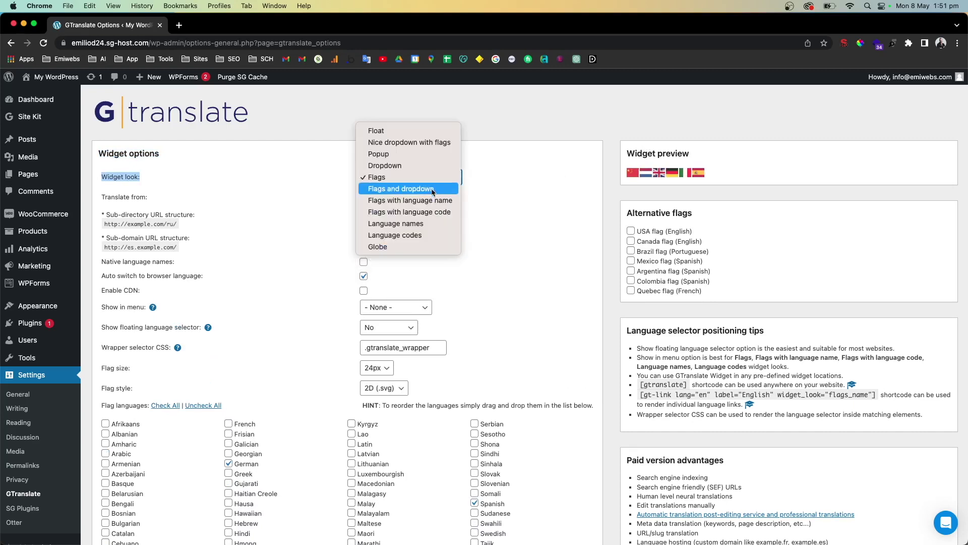
click(432, 190)
click(430, 178)
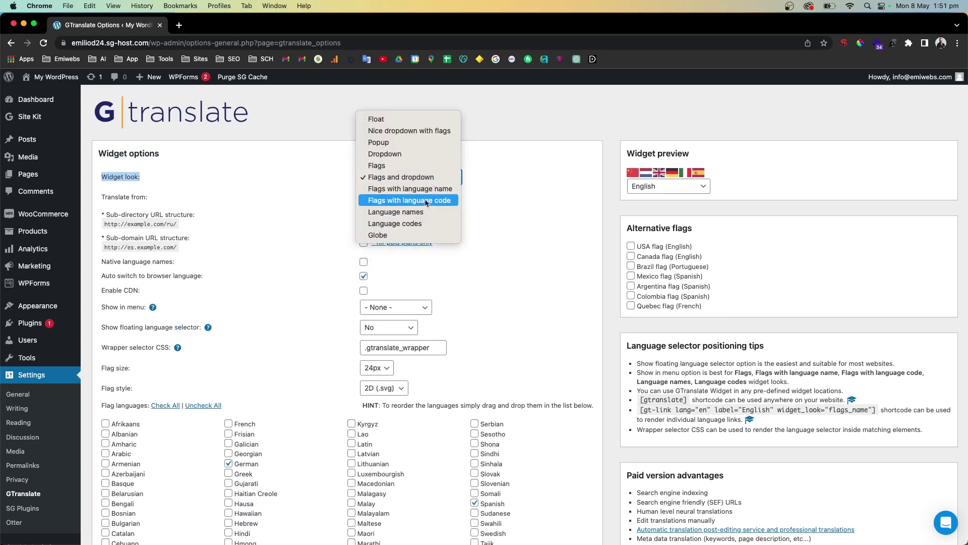
click(425, 200)
- Try the Language names and Globe widget looks, followed by Flags and Flags and dropdown again
click(431, 176)
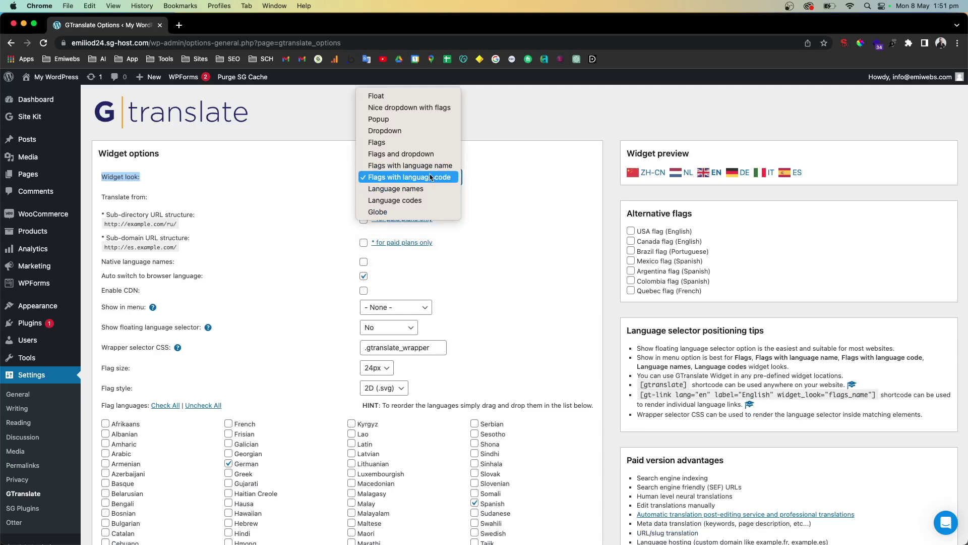
click(430, 189)
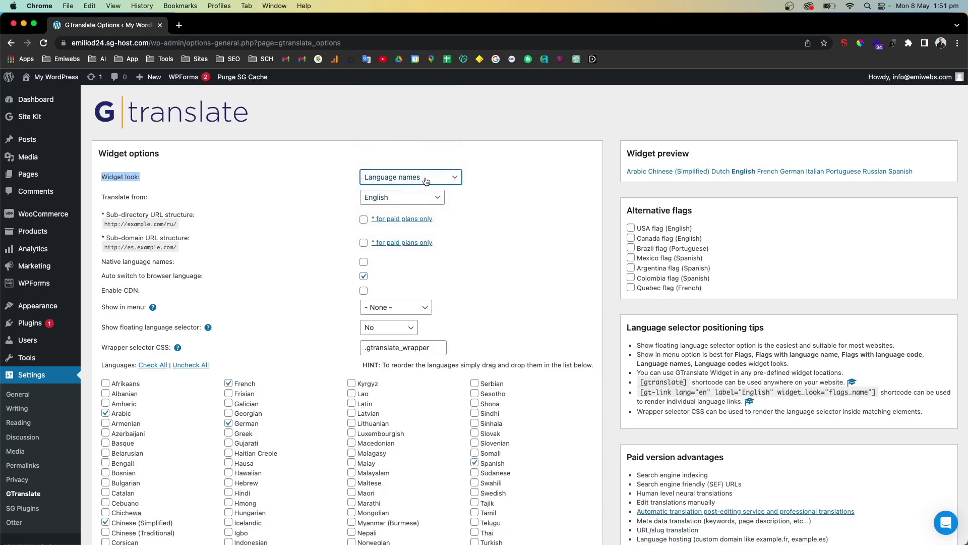
click(426, 180)
click(421, 197)
click(420, 179)
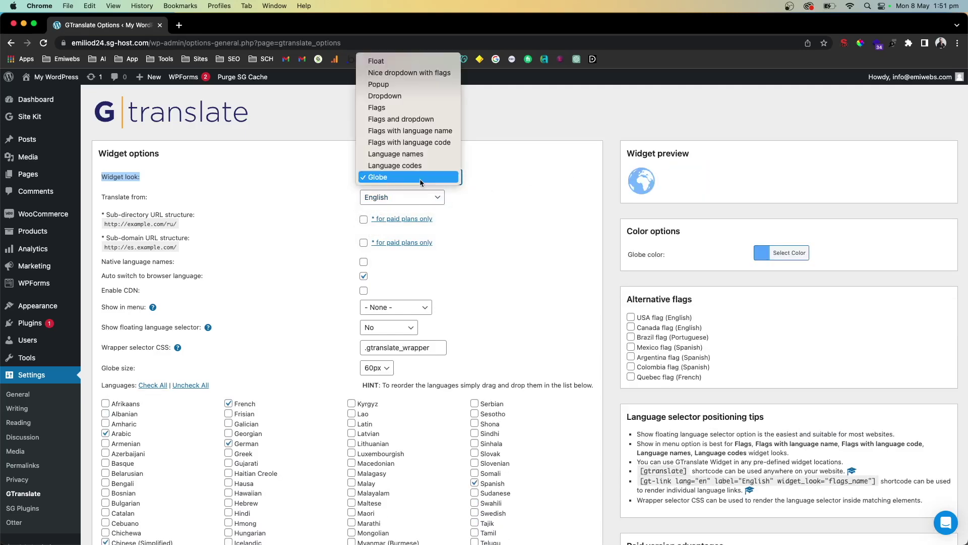
click(404, 108)
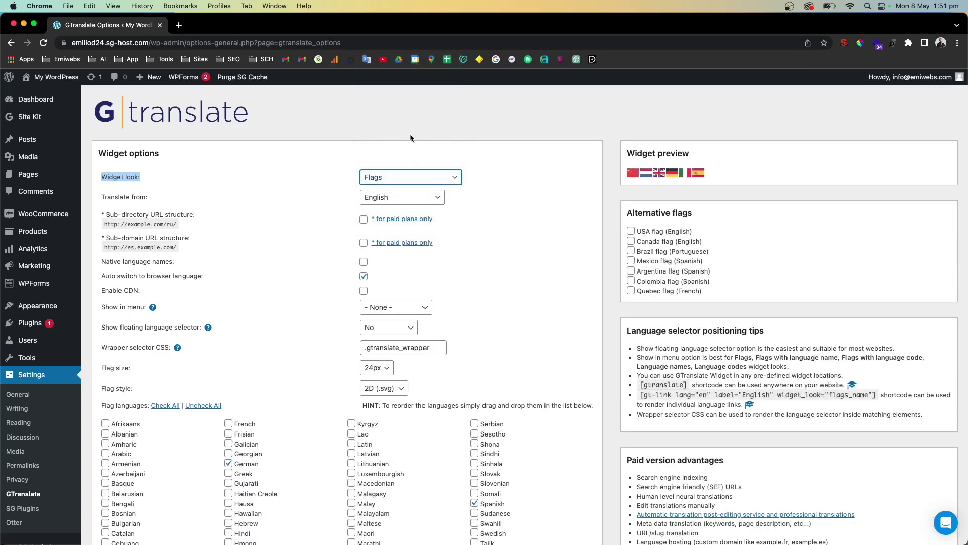
click(409, 177)
click(396, 184)
click(396, 183)
click(400, 159)
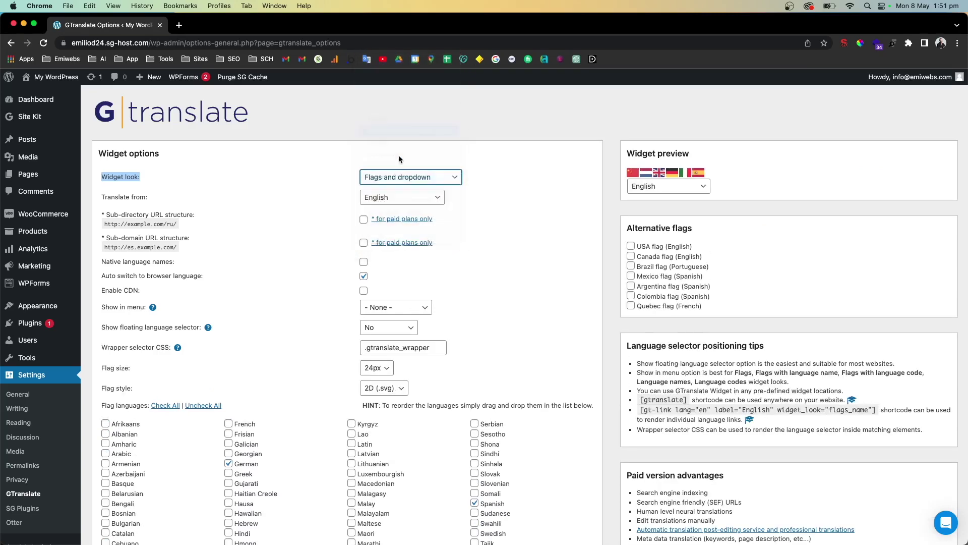
- Set the widget look to Popup and try out the language selector in the widget preview
click(394, 177)
click(390, 188)
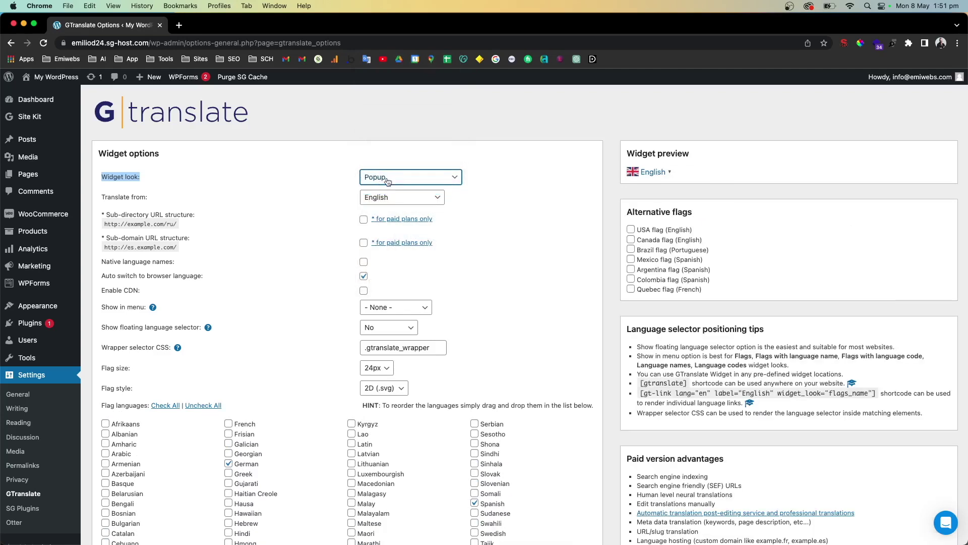
click(672, 172)
click(317, 284)
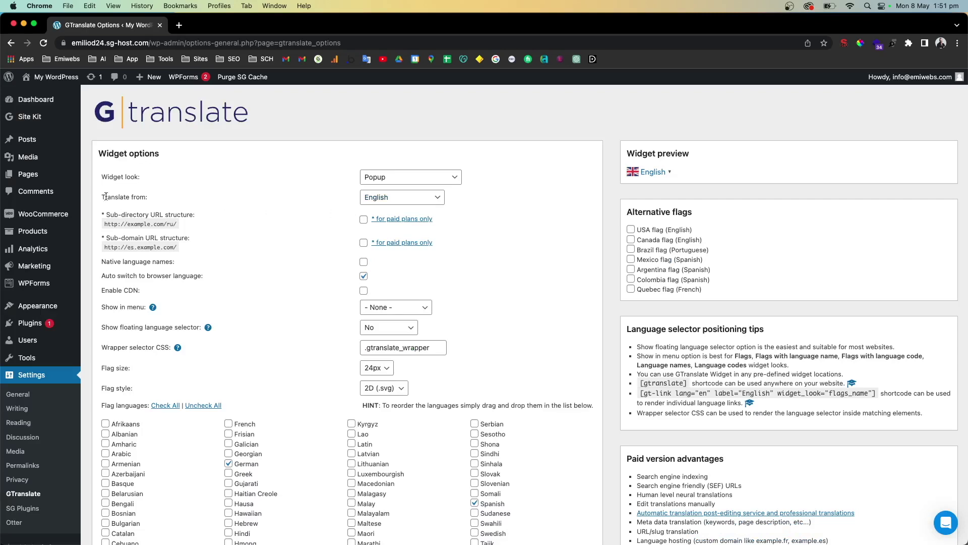
- Look through the source languages offered for Translate from, and close the list without changing the selection
drag(110, 197, 178, 198)
click(283, 203)
click(439, 201)
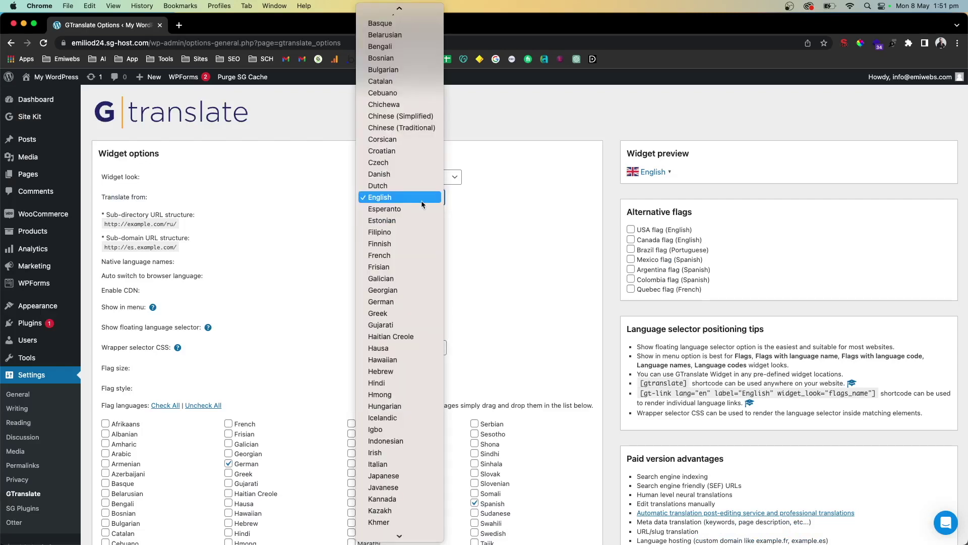
scroll(398, 328, down, 2)
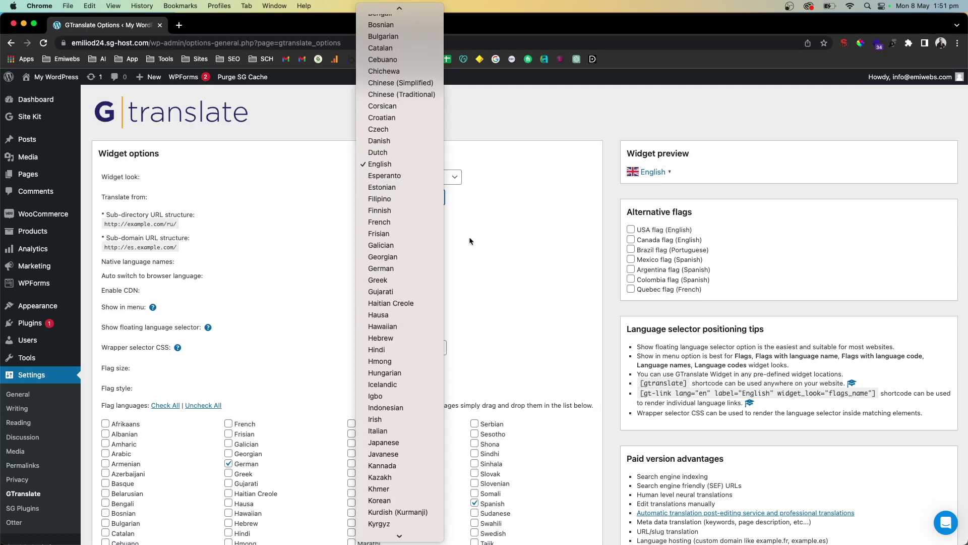
click(487, 228)
- Examine the sub-directory and sub-domain URL structure options in the widget options
scroll(407, 265, down, 1)
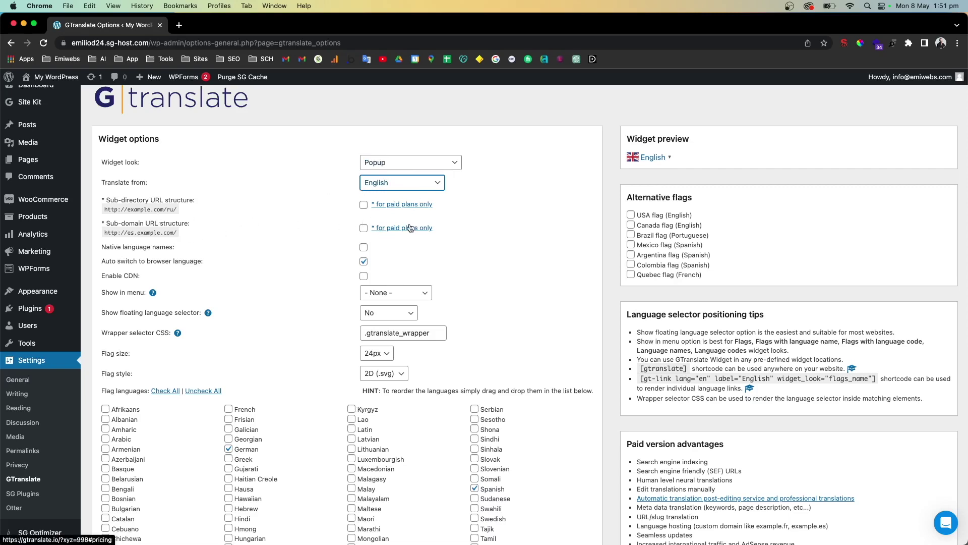
scroll(410, 226, down, 2)
scroll(410, 225, down, 1)
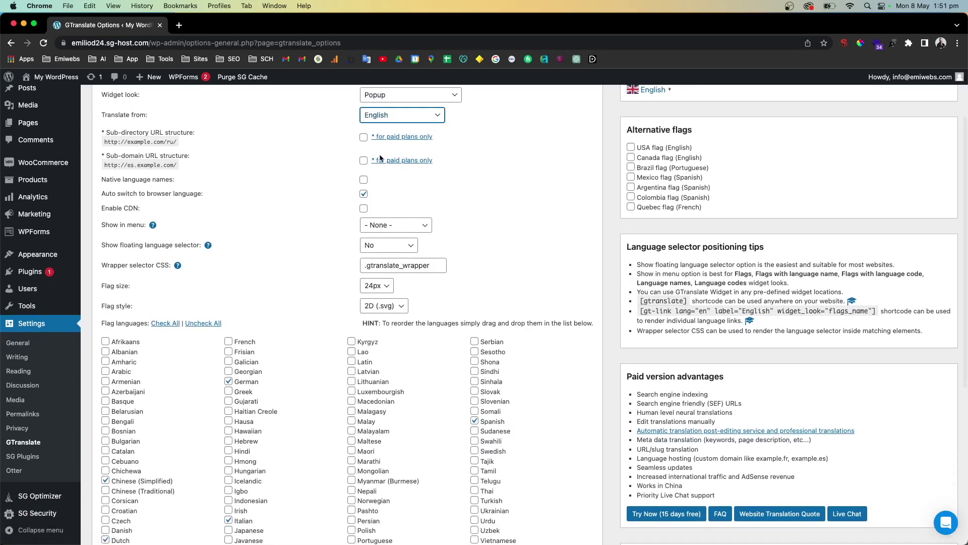
drag(113, 134, 189, 133)
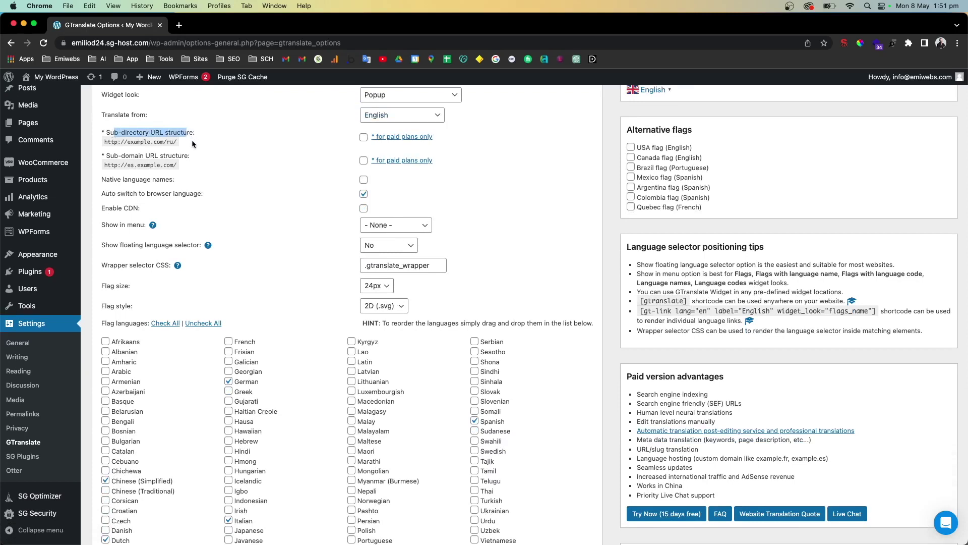
drag(110, 155, 208, 164)
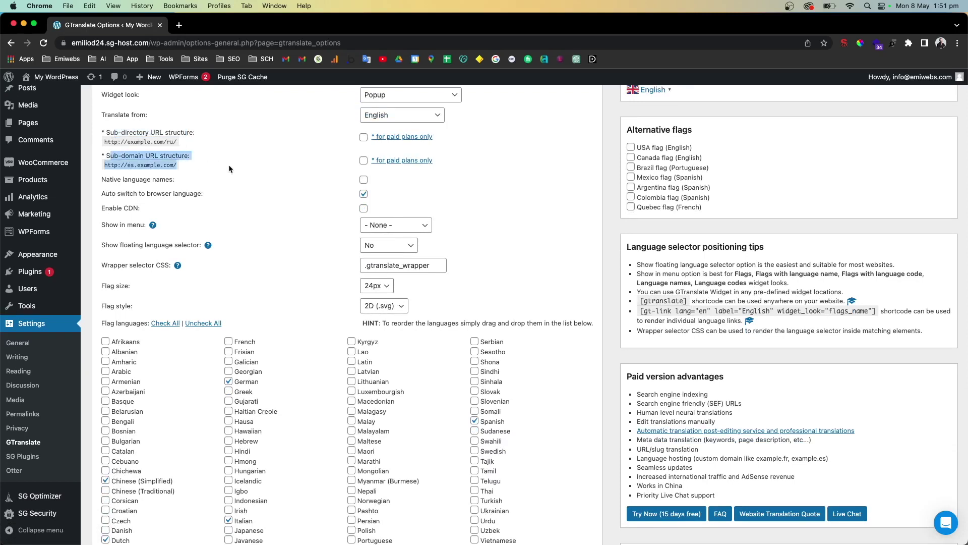
scroll(230, 168, down, 1)
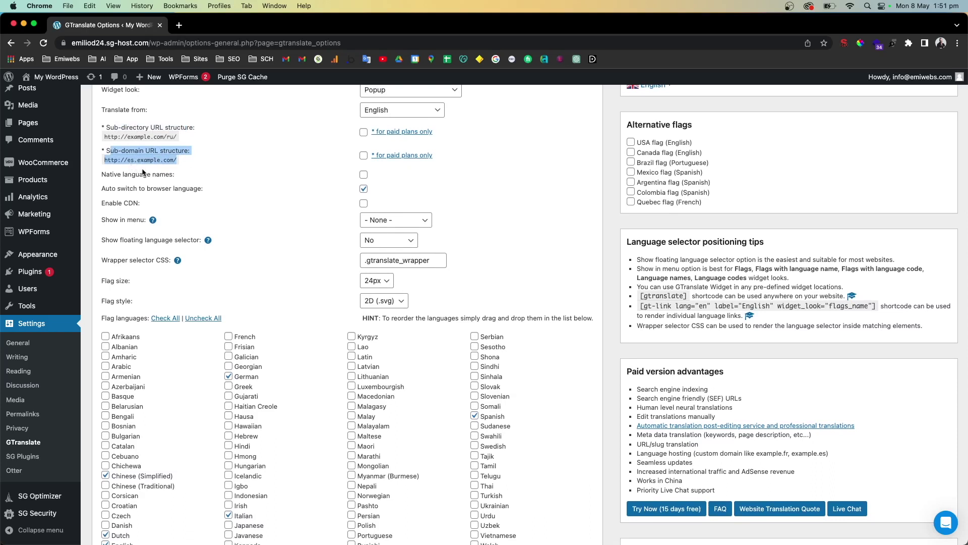
click(144, 181)
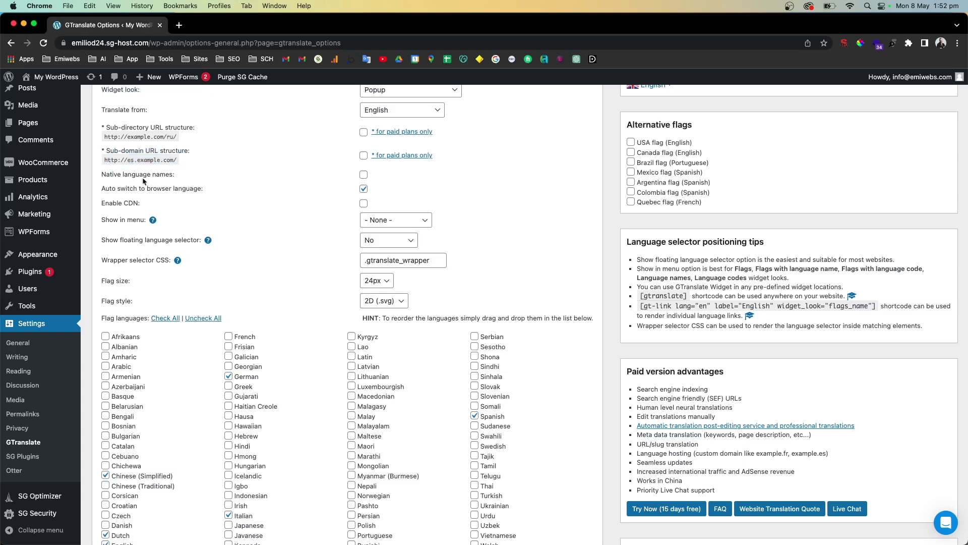
- Review the options for native language names and automatic switching to the browser language
drag(104, 174, 204, 177)
drag(105, 190, 204, 191)
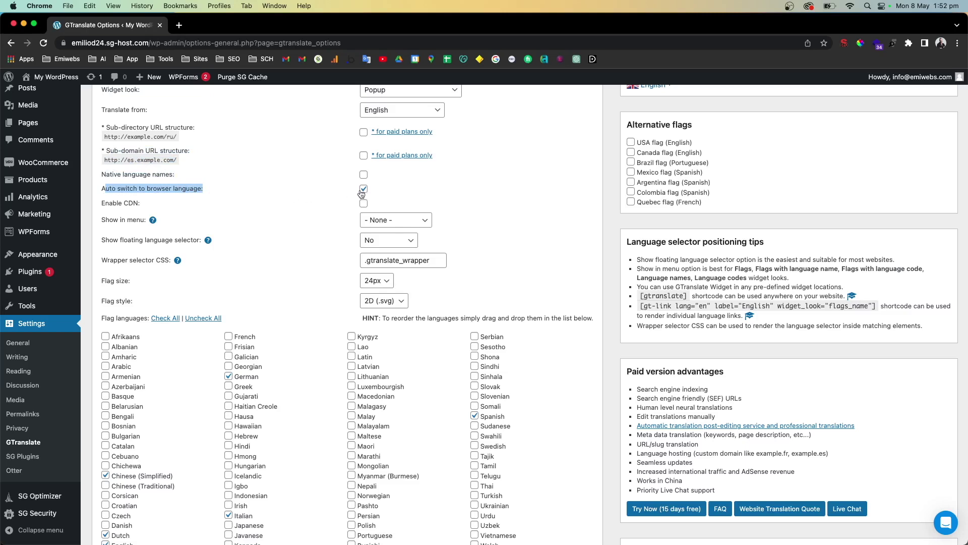
scroll(361, 194, up, 1)
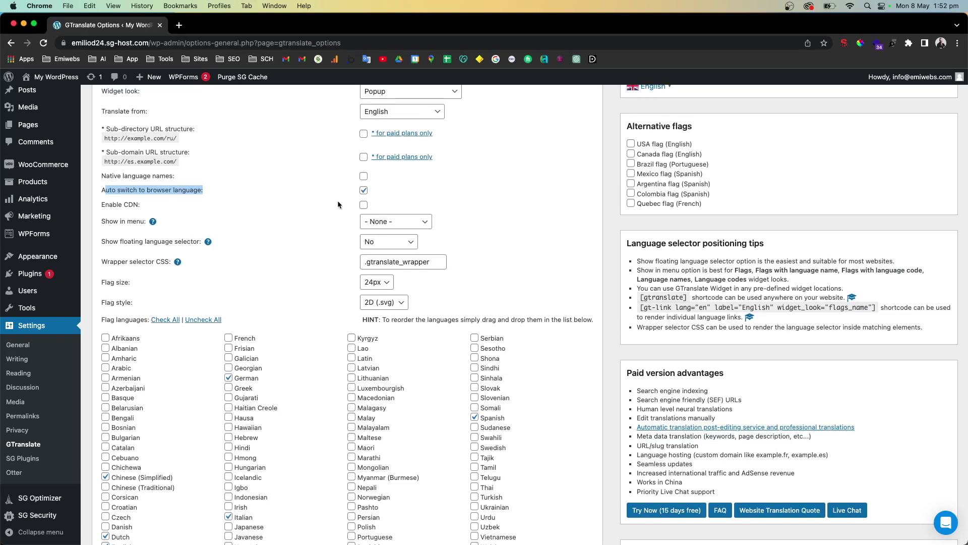
- Check which site menus the Show in menu option offers, and close the list without choosing one
scroll(128, 237, down, 1)
scroll(123, 223, down, 2)
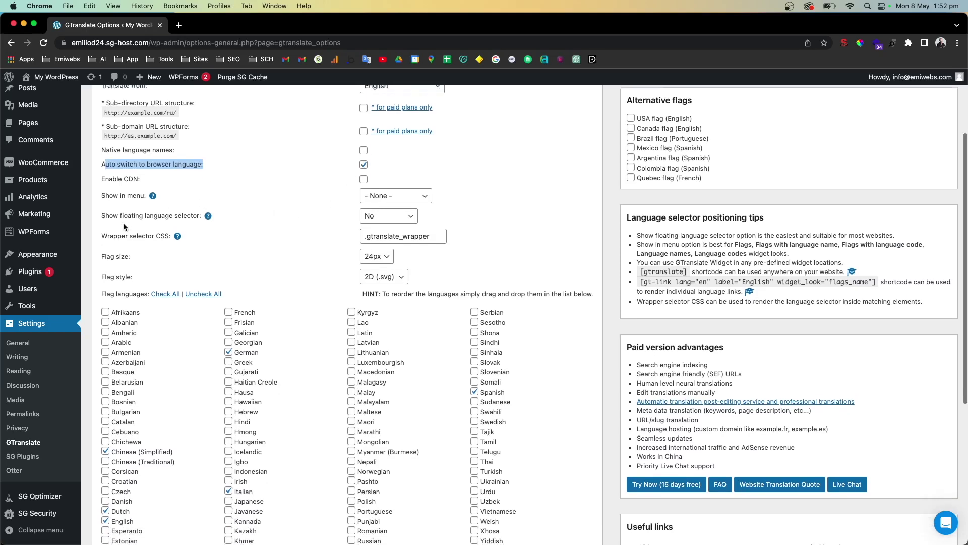
drag(113, 192, 151, 191)
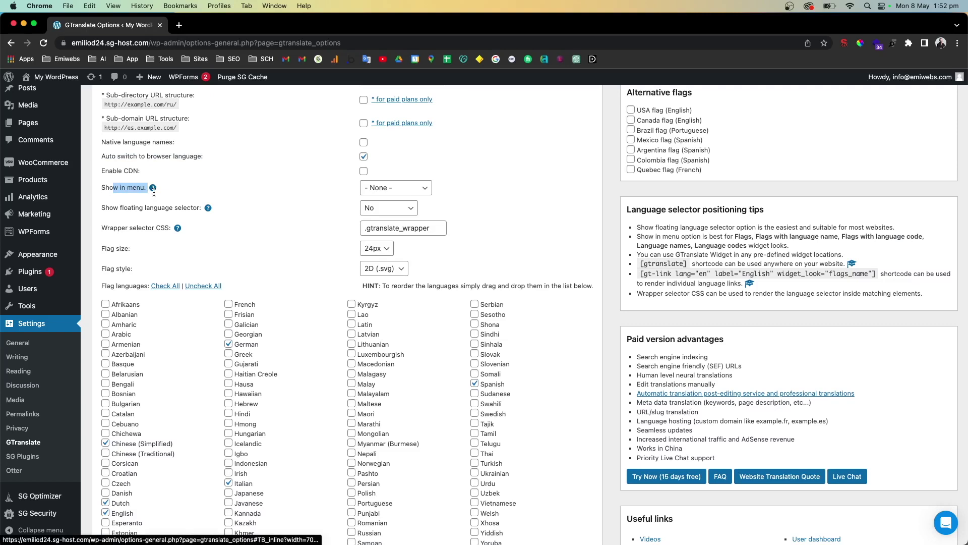
click(390, 194)
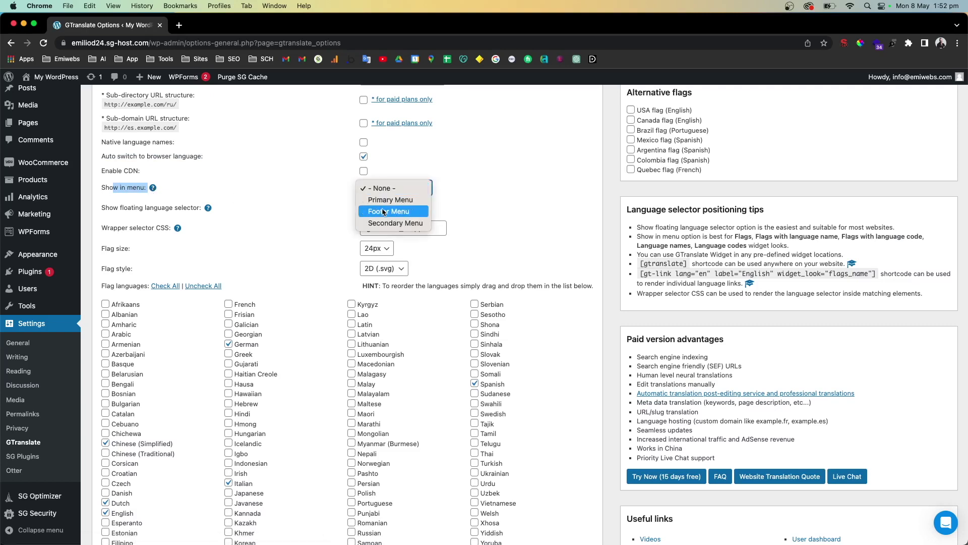
click(283, 191)
- Copy the [gtranslate] shortcode from the language selector positioning tips
click(668, 265)
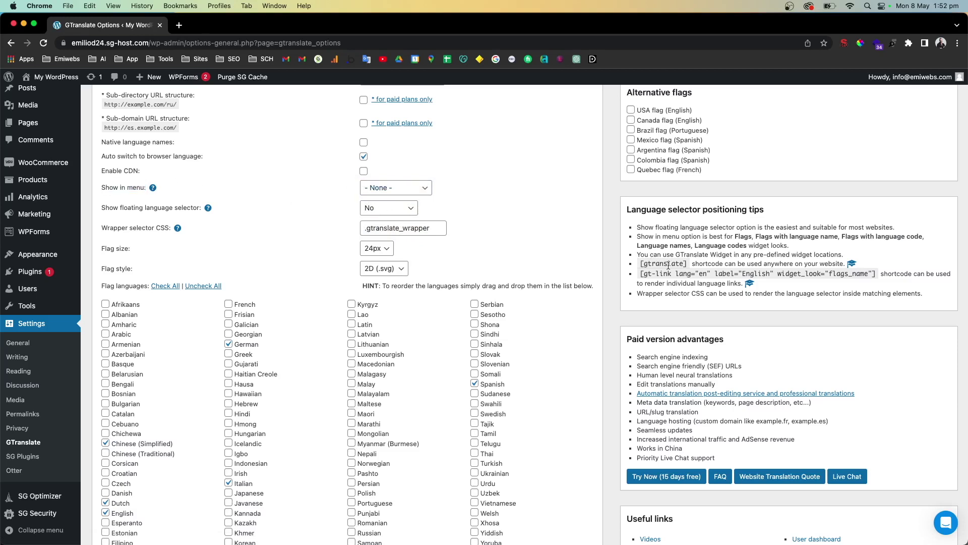
drag(686, 265, 639, 265)
right_click(665, 264)
click(692, 290)
- Examine the wrapper selector CSS setting and the Custom CSS box of the GTranslate options
scroll(308, 229, up, 3)
drag(105, 343, 170, 322)
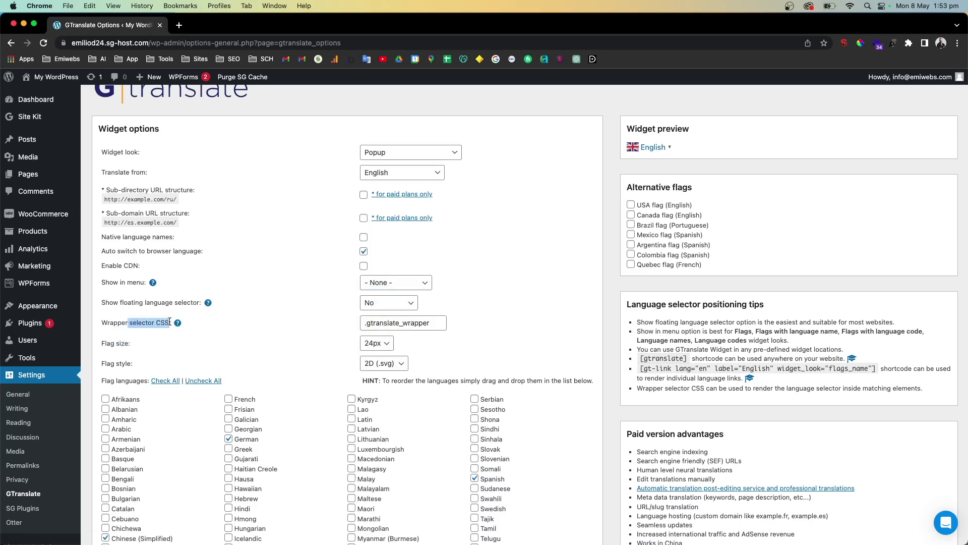
scroll(330, 326, down, 1)
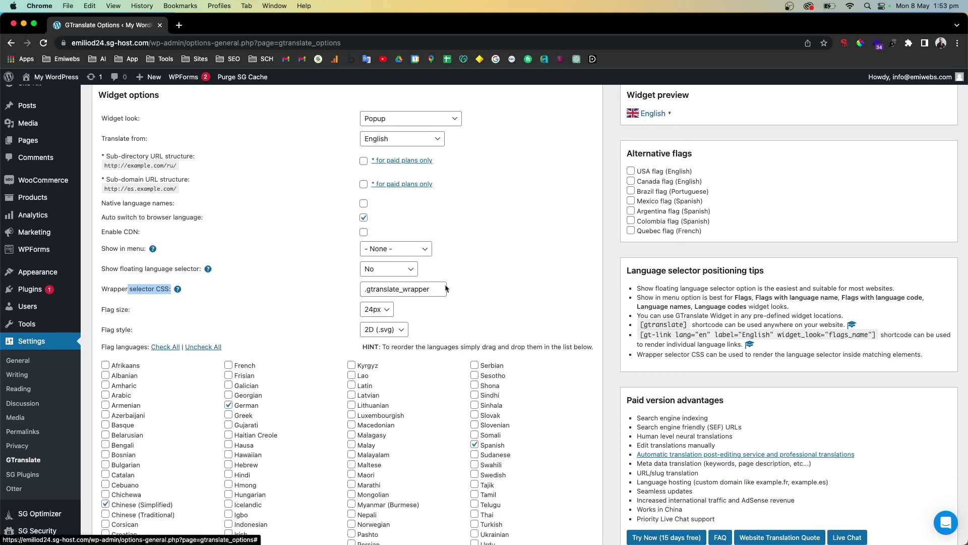
drag(367, 291, 431, 290)
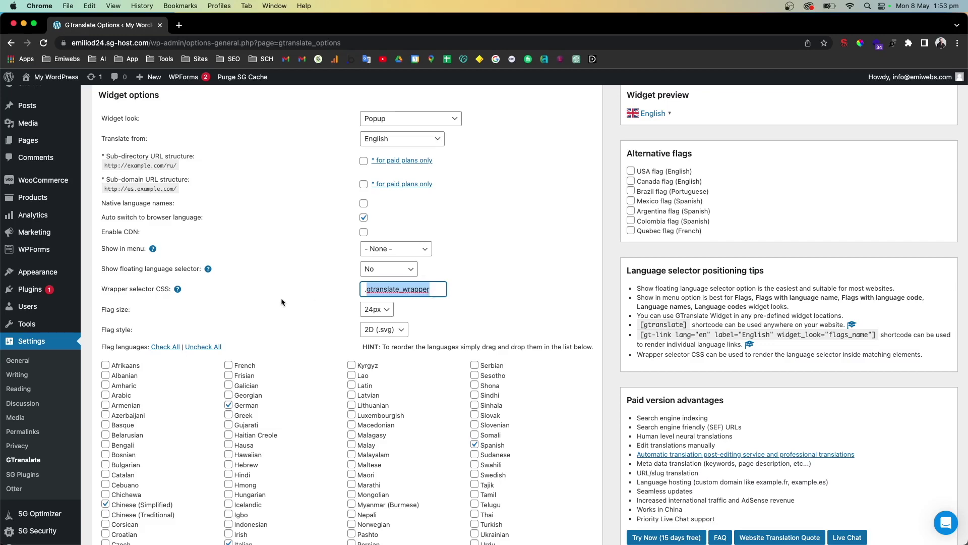
scroll(304, 288, down, 6)
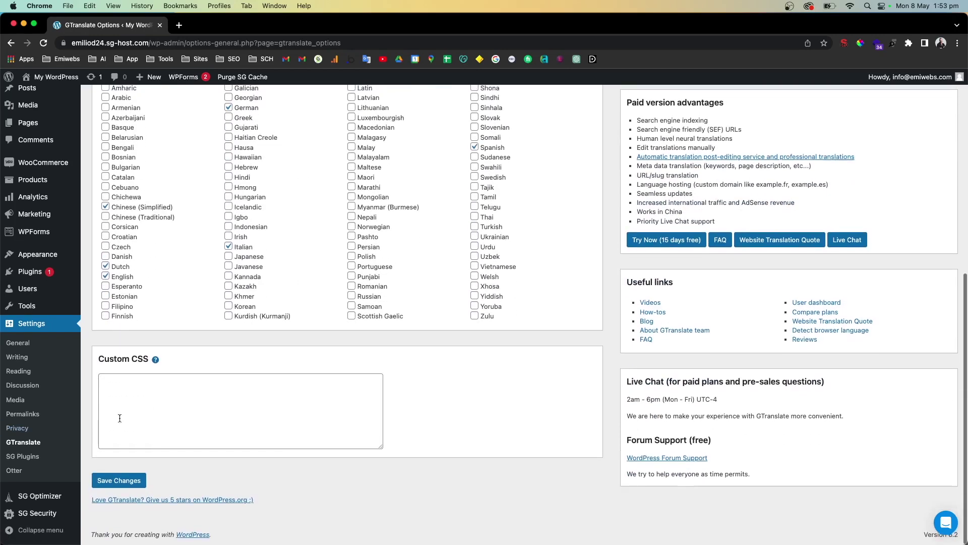
click(158, 400)
scroll(158, 400, up, 7)
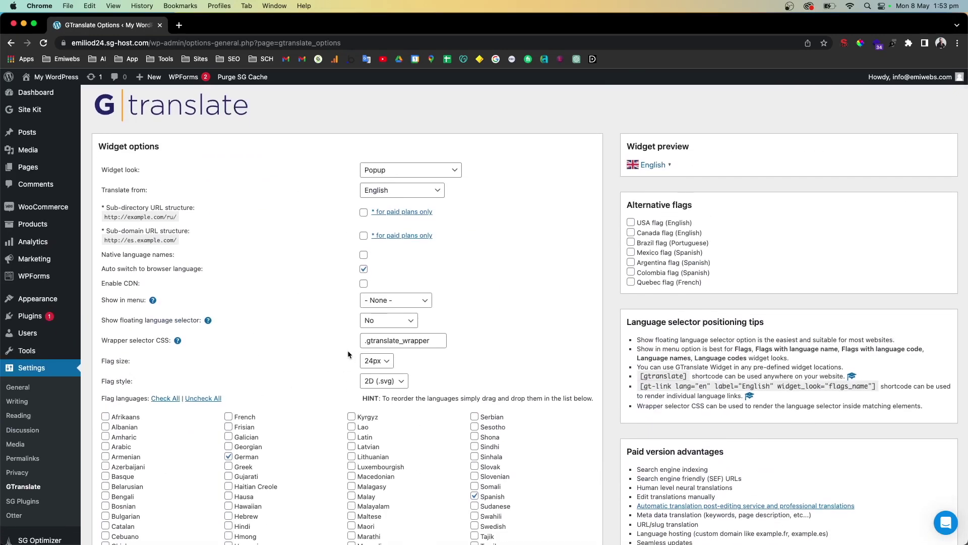
- Try flag sizes of 32px and 48px in the widget preview, and return the flag size to 24px
drag(115, 363, 214, 362)
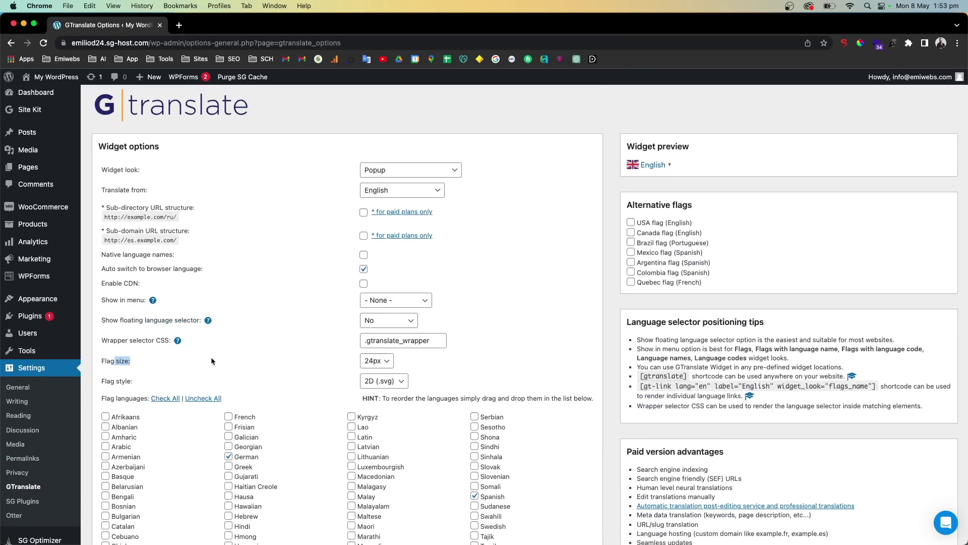
click(386, 369)
click(383, 372)
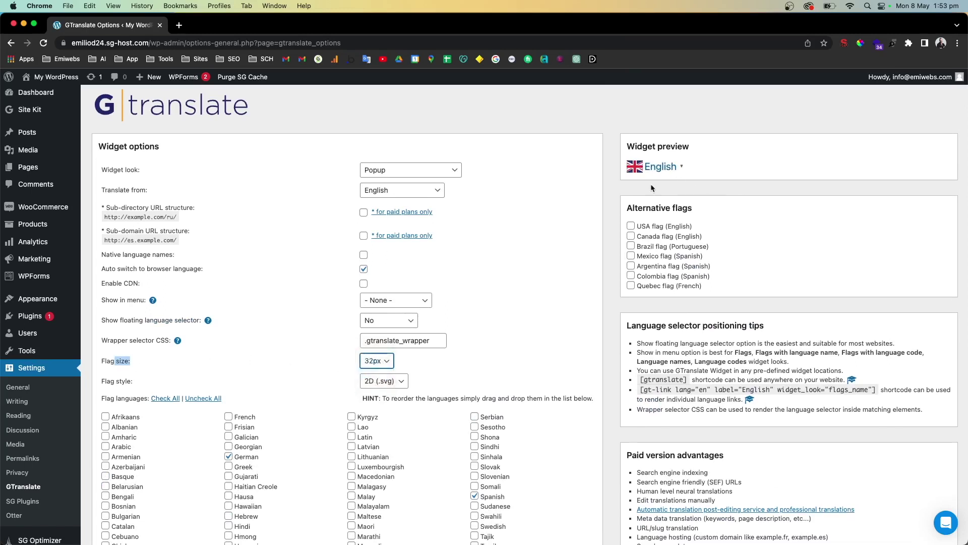
click(381, 366)
click(379, 372)
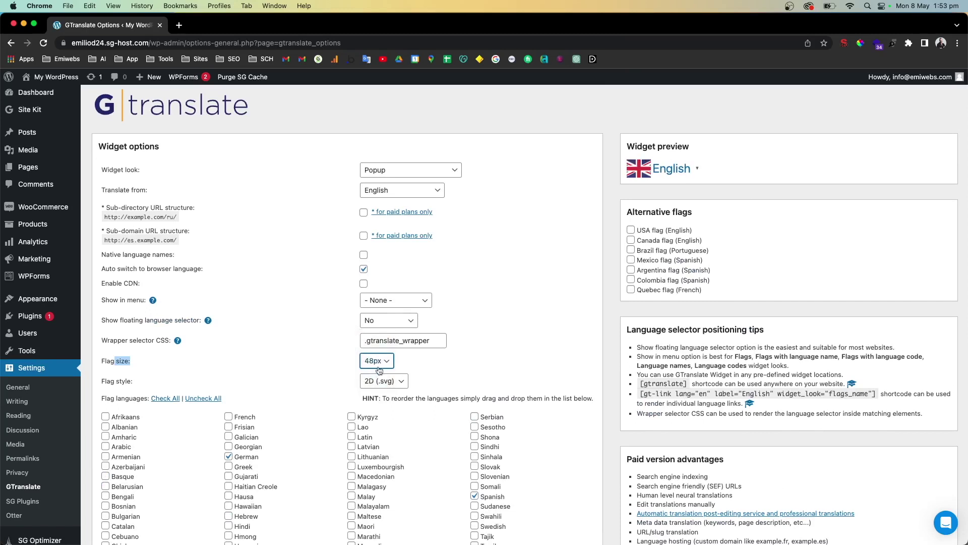
click(379, 364)
click(380, 339)
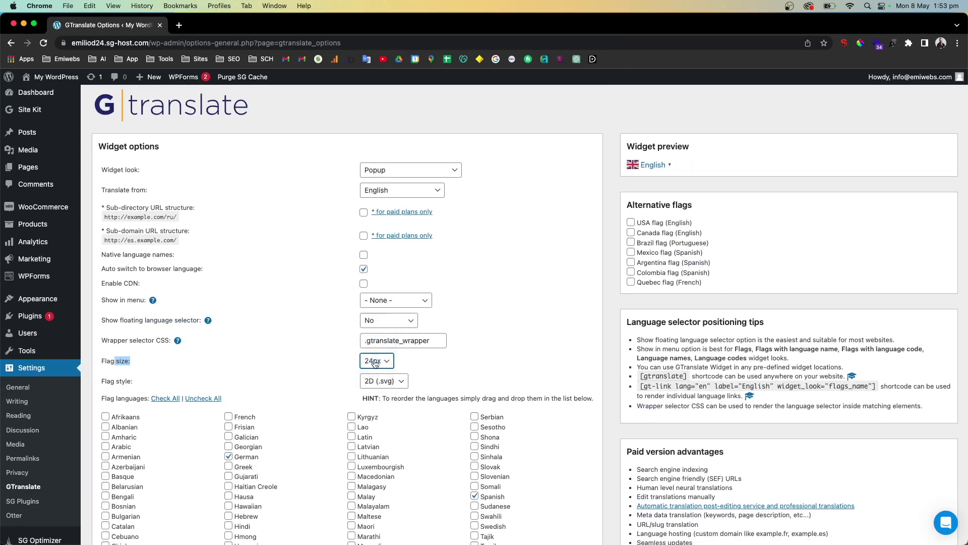
- Try the 3D (.png) flag style in the widget preview, and return the flag style to 2D (.svg)
click(374, 361)
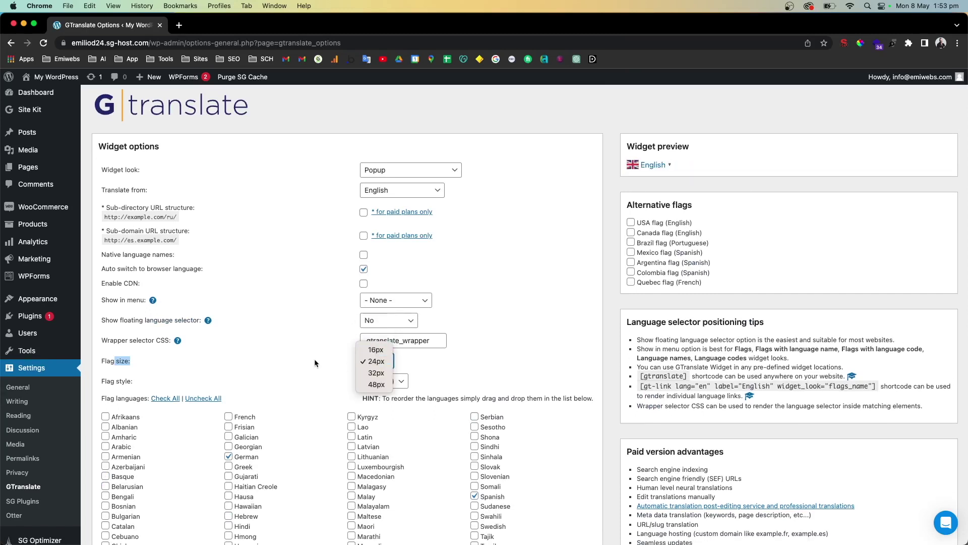
click(372, 365)
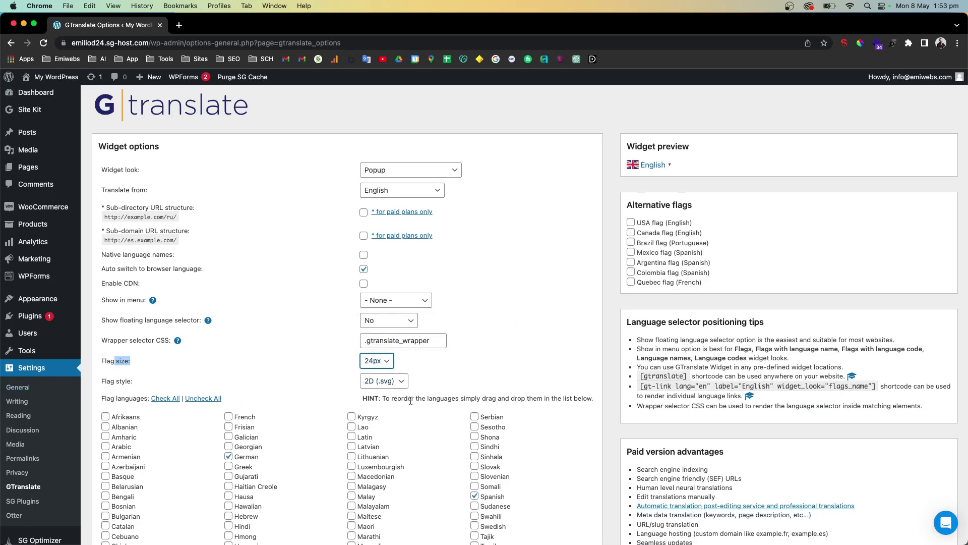
click(375, 384)
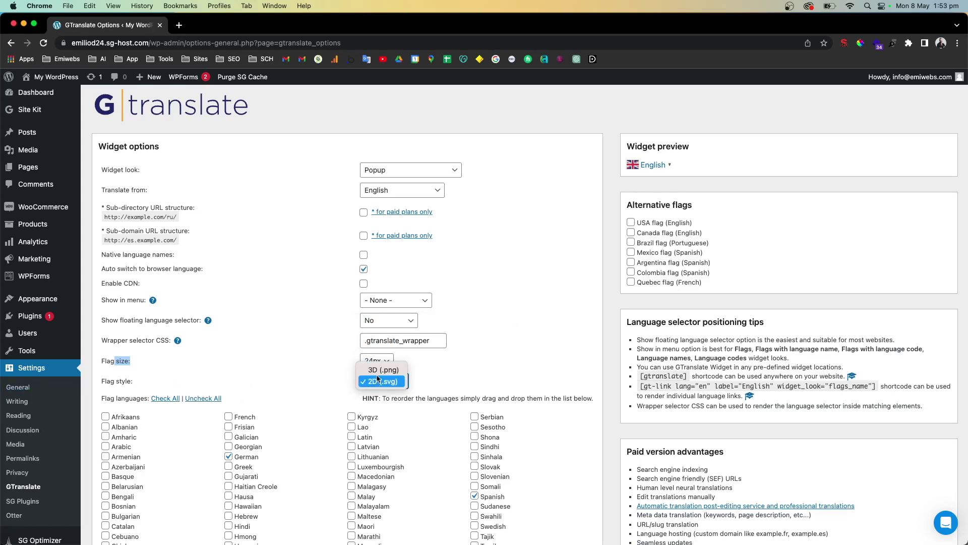
click(377, 378)
click(378, 381)
click(380, 372)
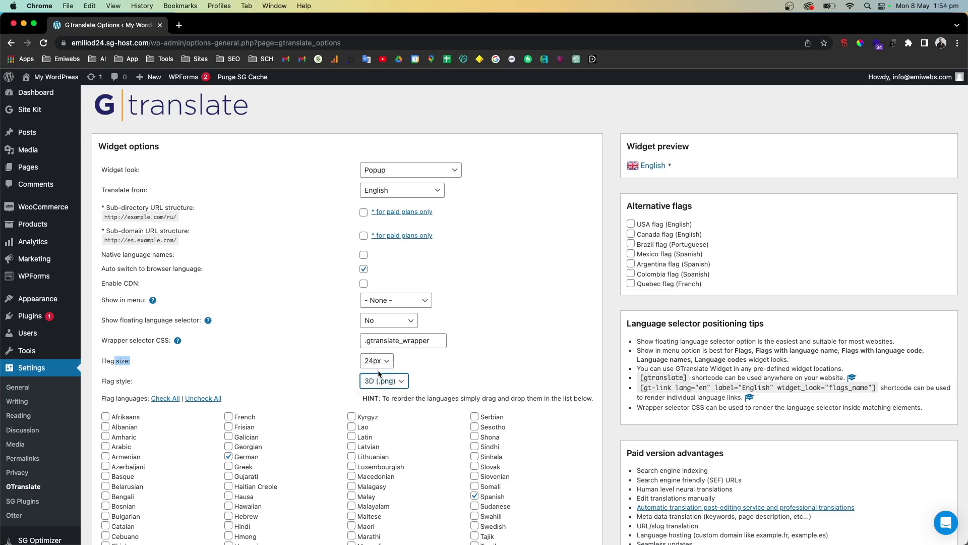
click(380, 376)
click(372, 393)
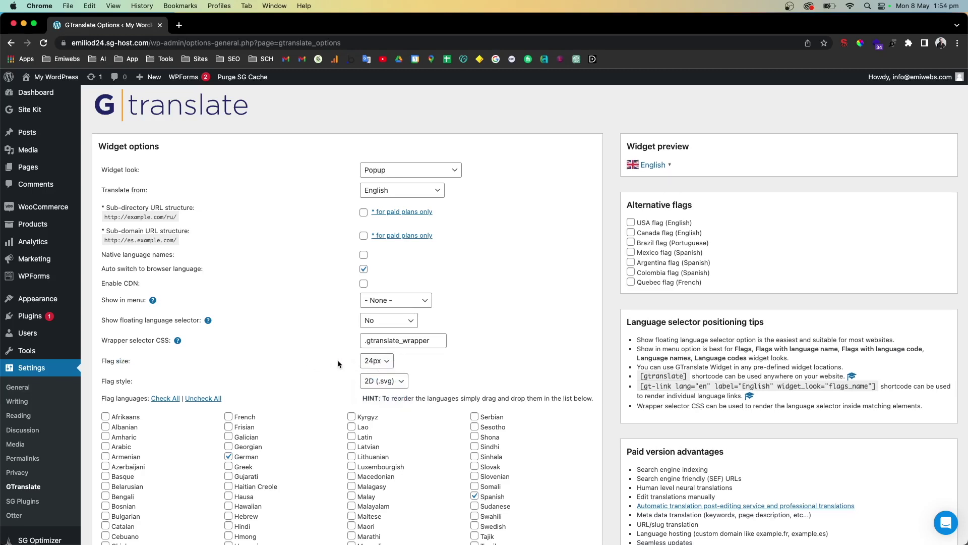
- Review the selected flag languages and save the GTranslate widget options
scroll(255, 394, down, 3)
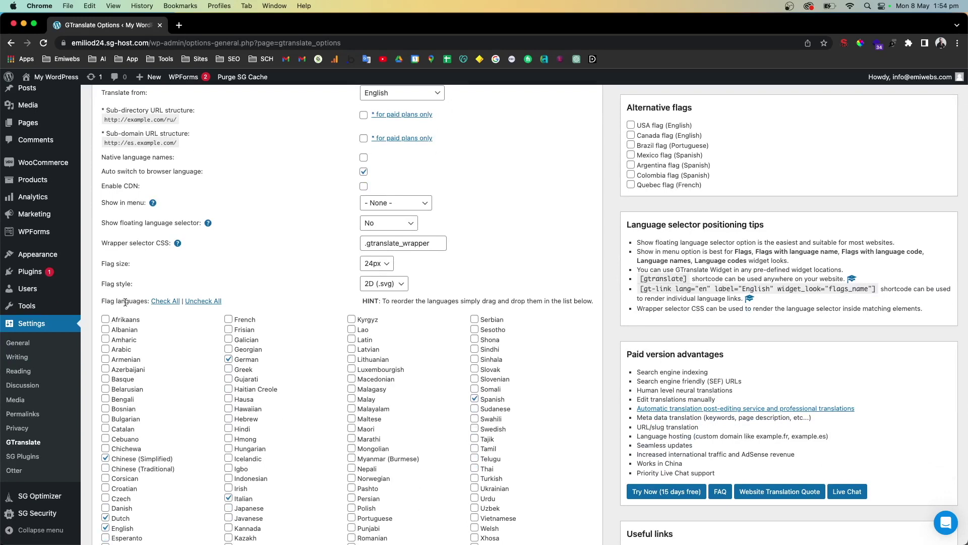
scroll(235, 360, down, 4)
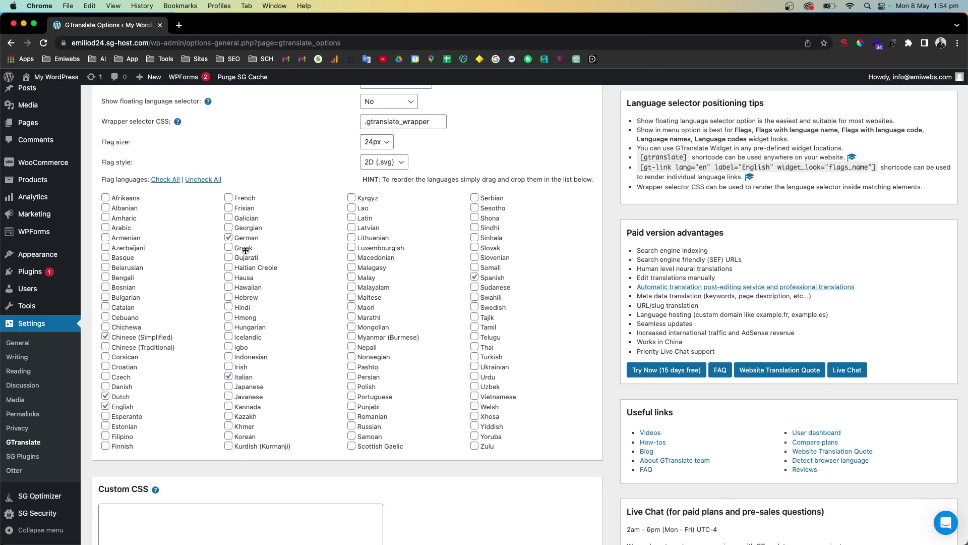
scroll(245, 248, down, 1)
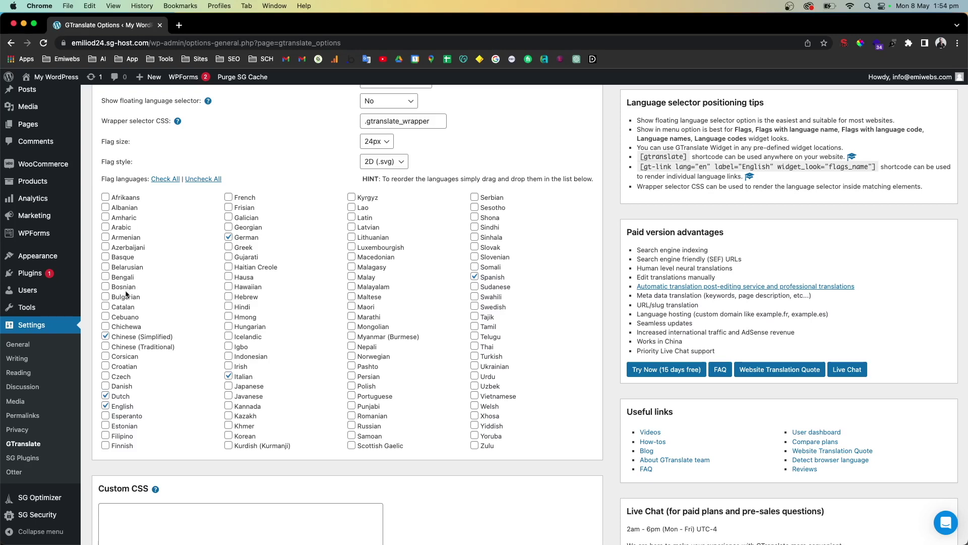
scroll(131, 353, up, 1)
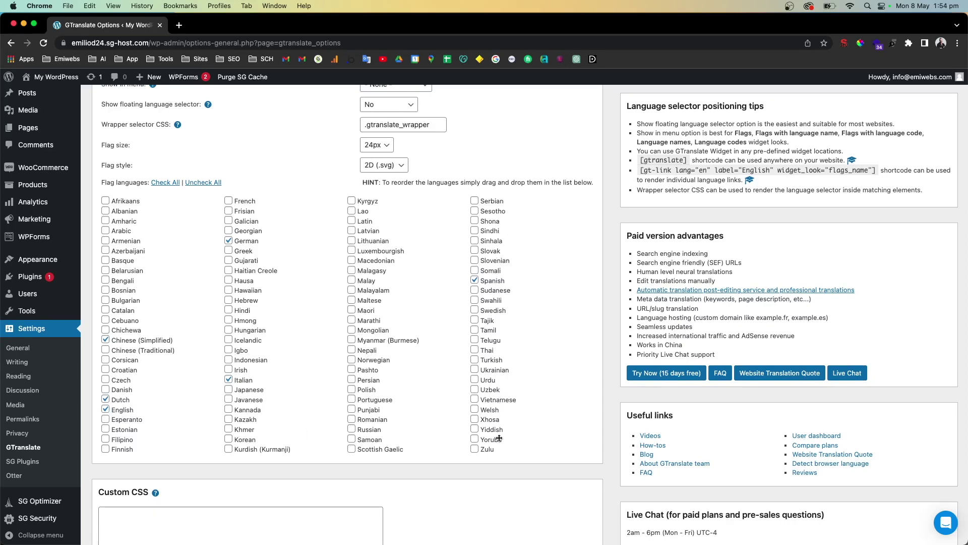
scroll(187, 405, down, 5)
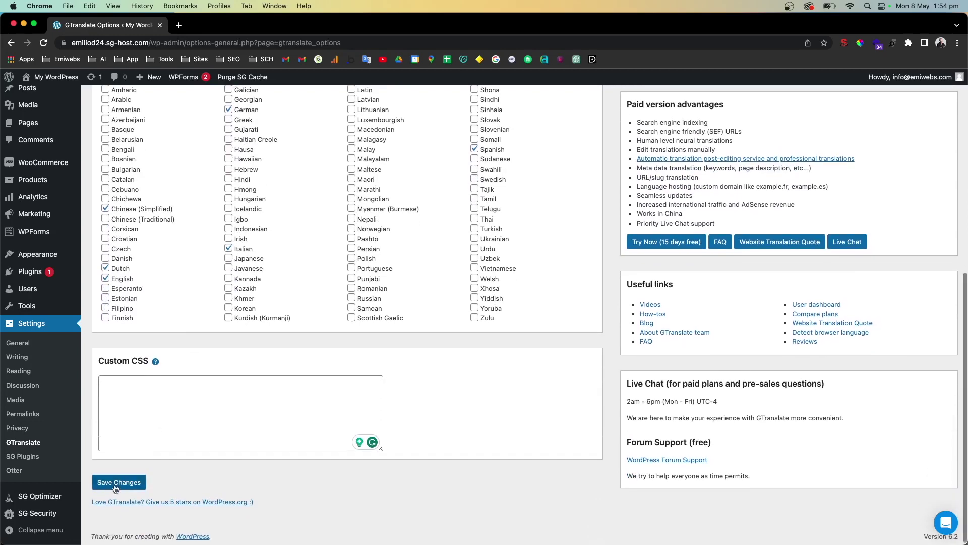
click(116, 482)
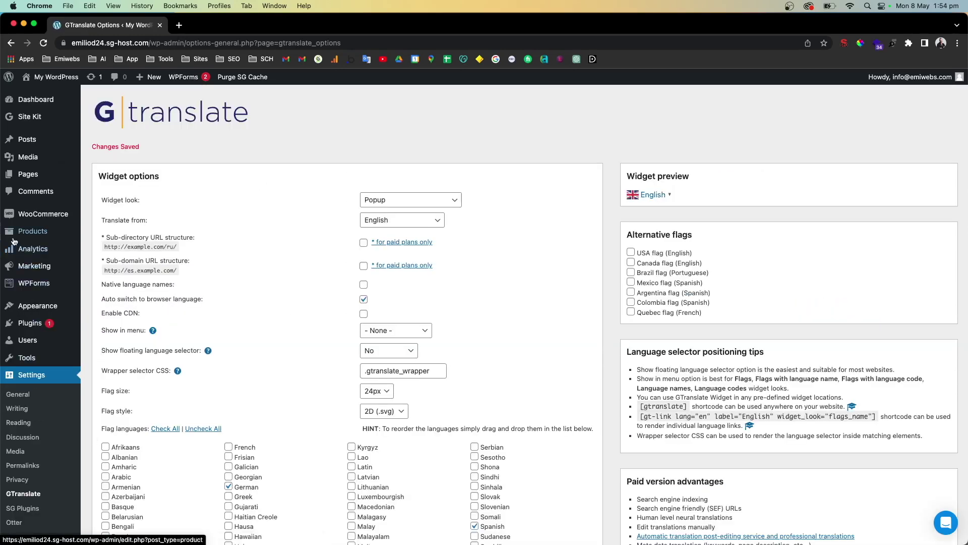
- Open the header builder in the customizer of the active Neve theme
mouse_move(39, 310)
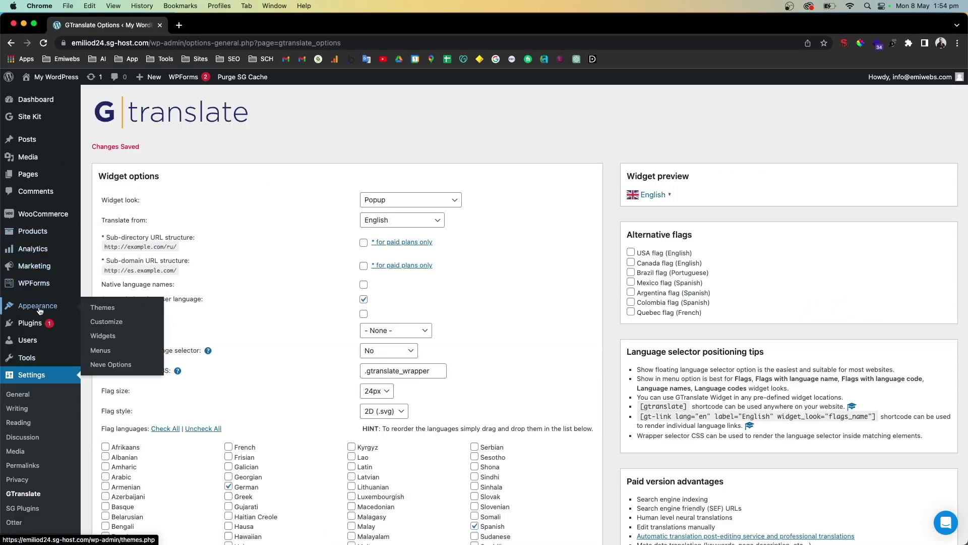
click(112, 311)
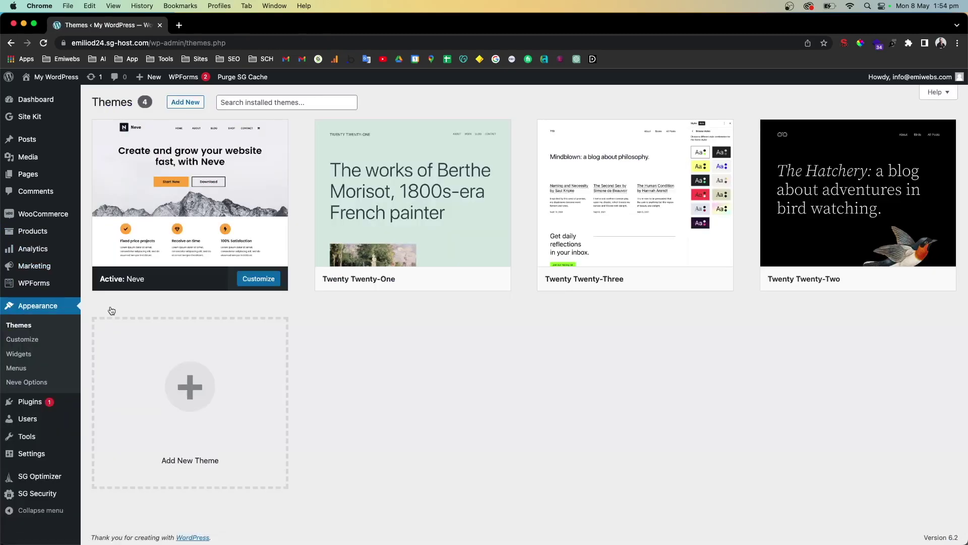
click(251, 277)
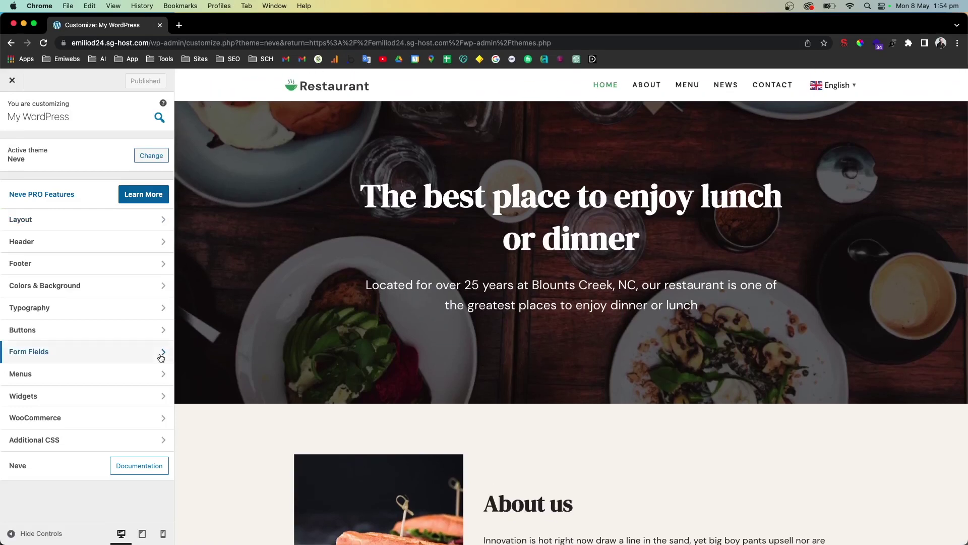
click(81, 243)
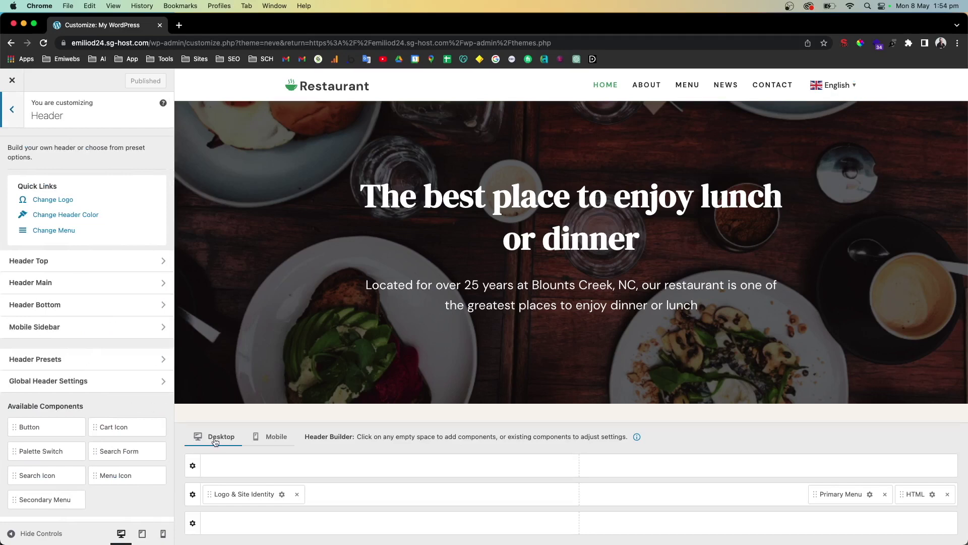
click(926, 499)
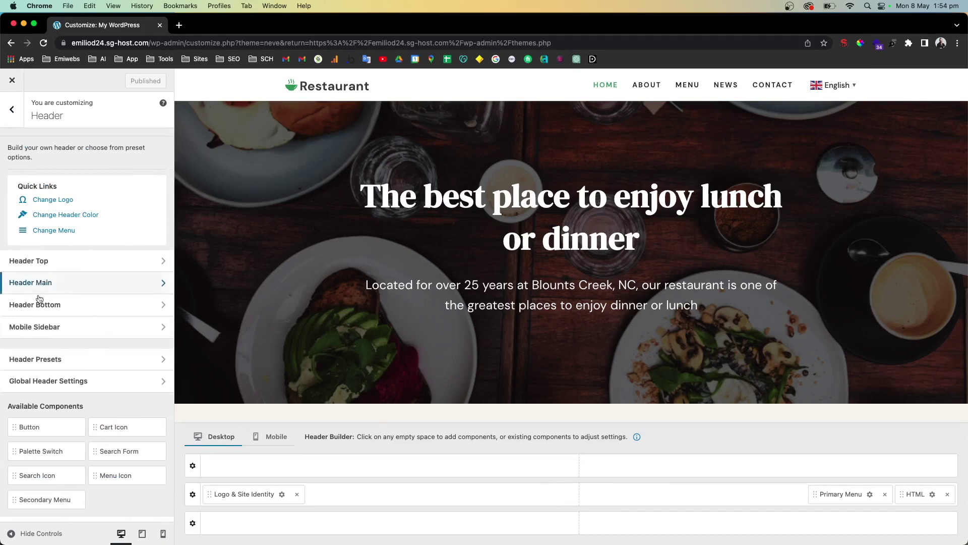
- Remove the HTML component from the desktop header's main row and add an HTML component there again beside the Primary Menu
click(779, 494)
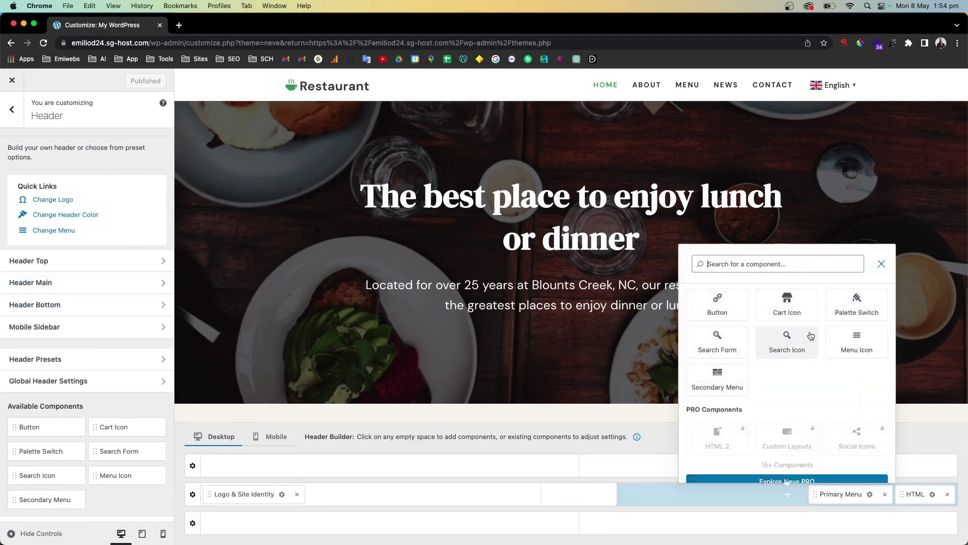
click(949, 495)
click(786, 497)
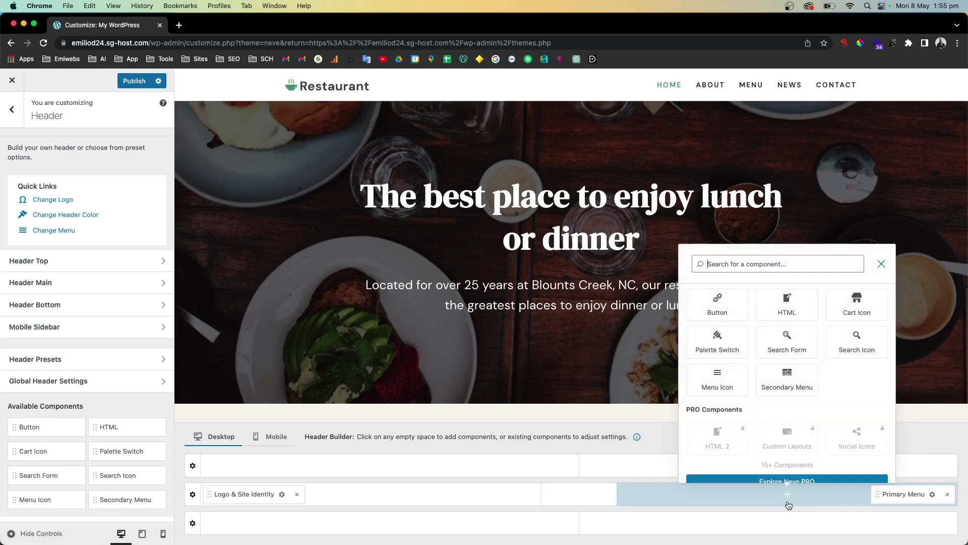
click(778, 307)
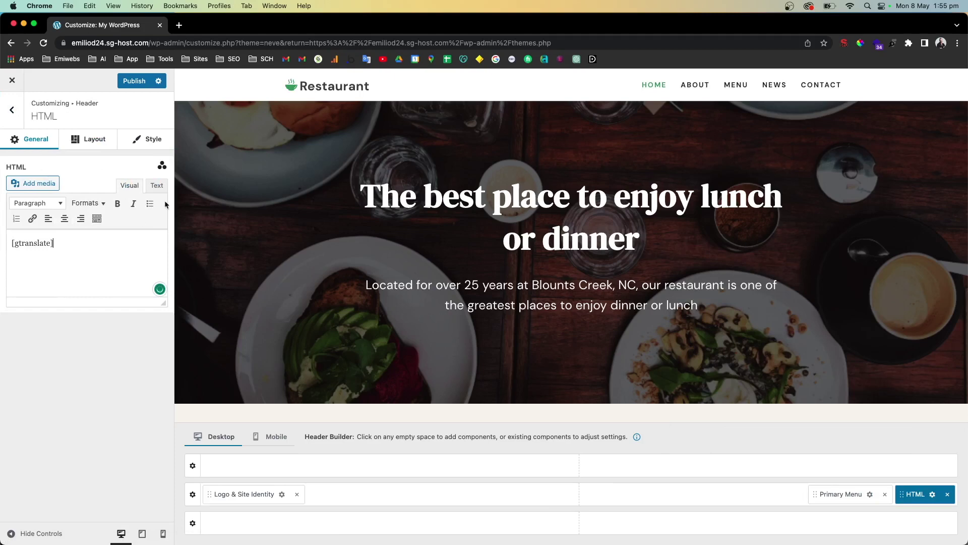
- Check the source text of the HTML component for the [gtranslate] shortcode, and publish the header changes
click(157, 185)
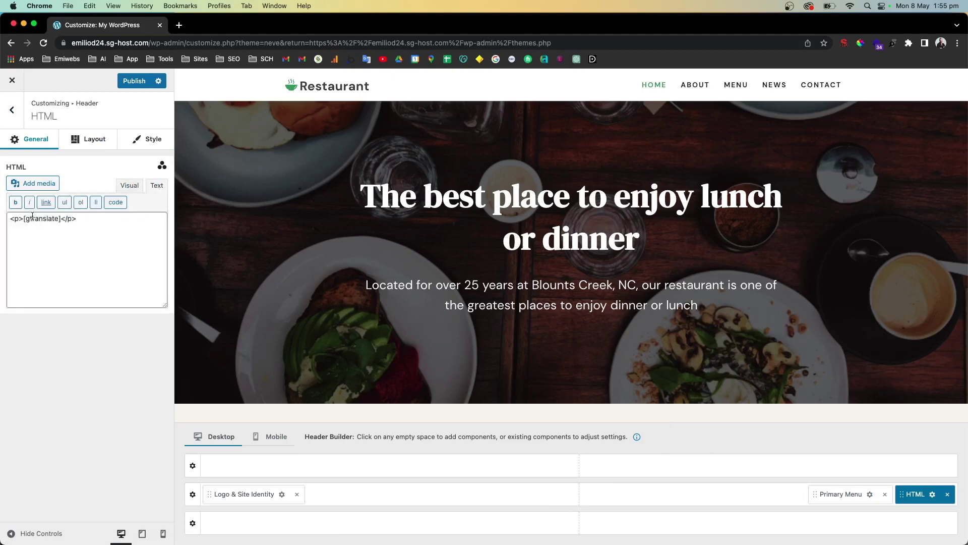
drag(18, 218, 114, 216)
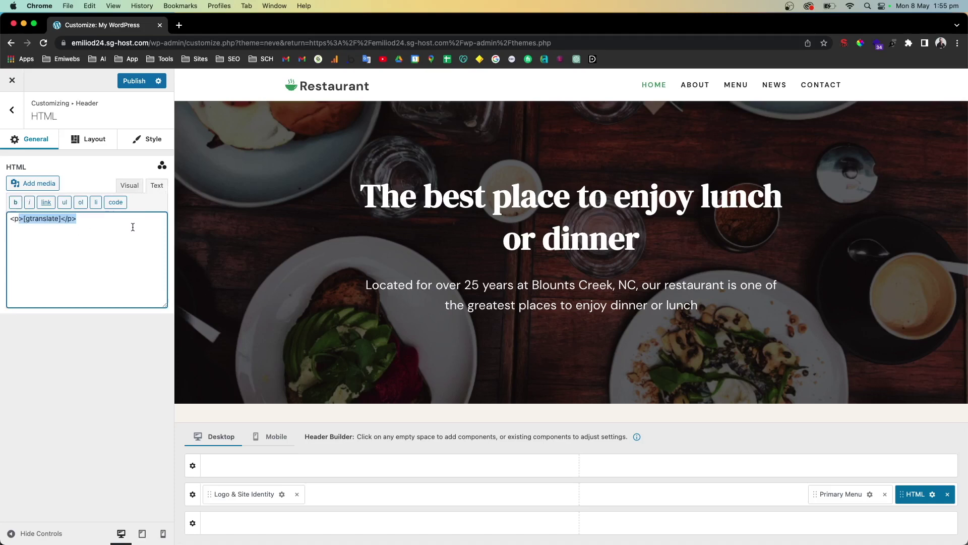
click(132, 81)
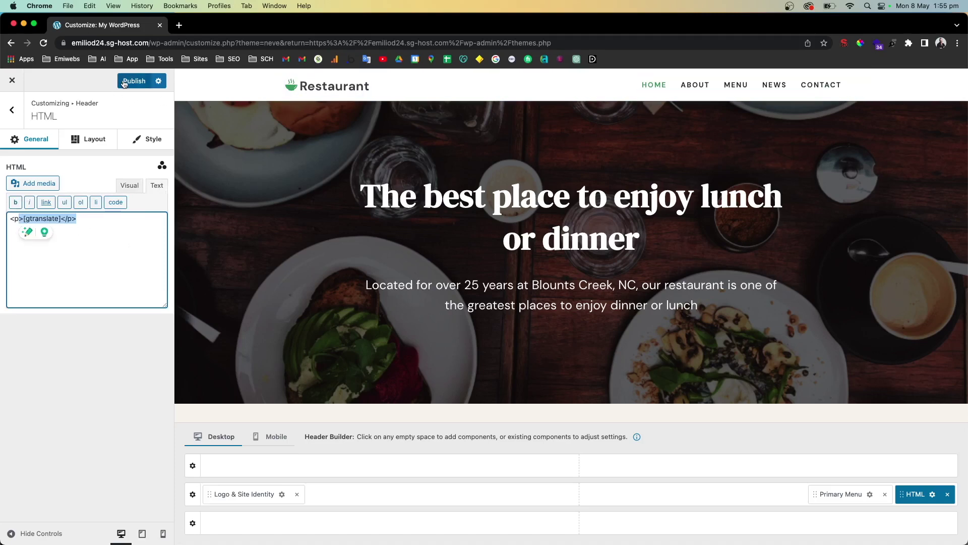
click(44, 45)
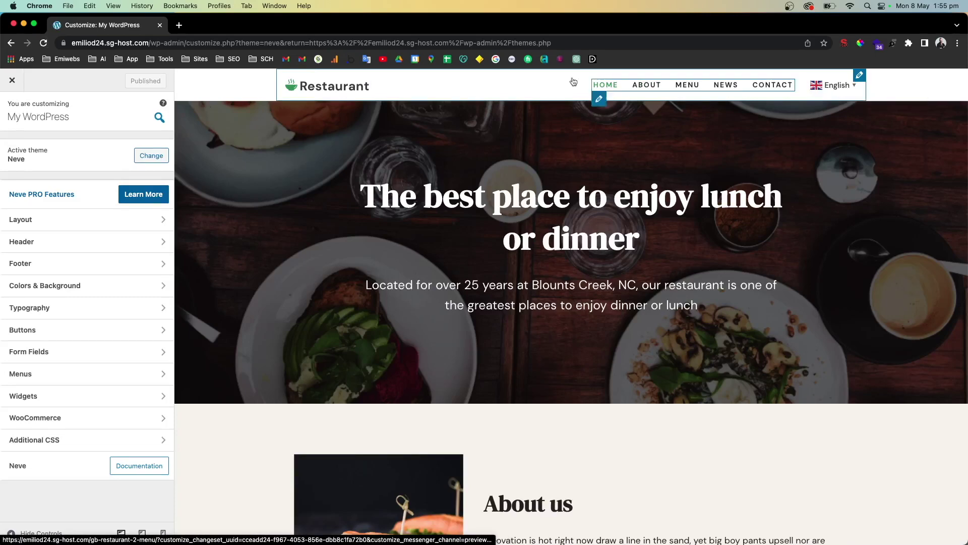
- Copy the site's base address and open the home page in a new incognito window
drag(150, 43, 55, 43)
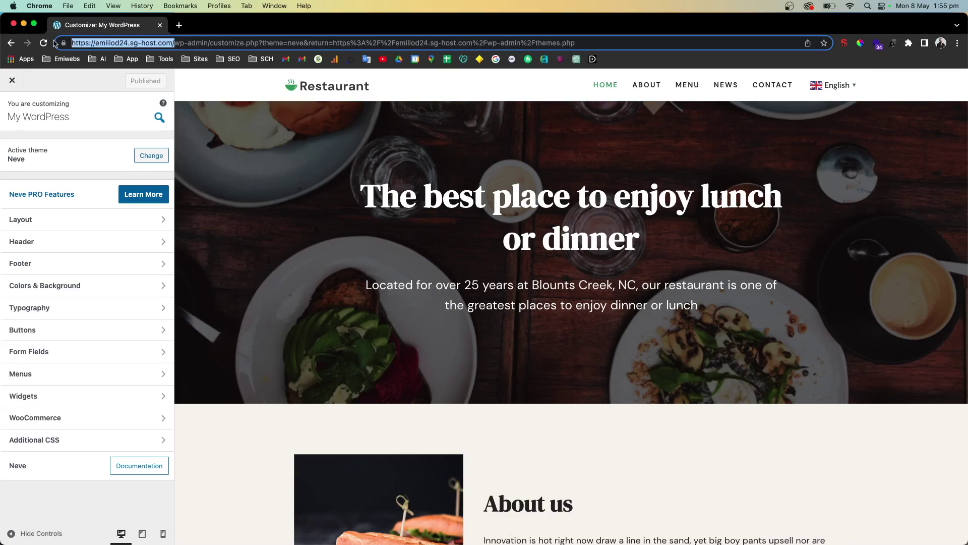
key(super+c)
key(super+shift+n)
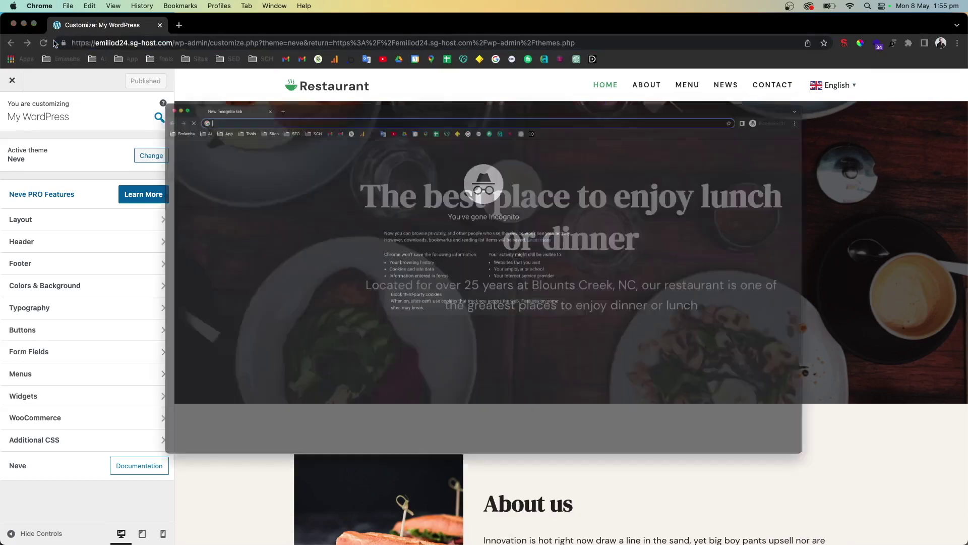
key(super+v)
key(Return)
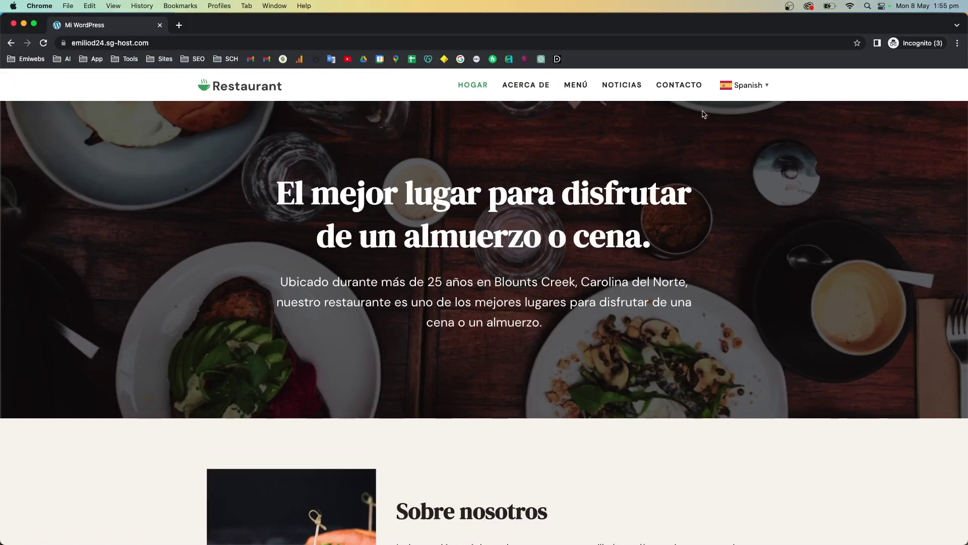
- Test the header's language selector with English and Chinese (Simplified), and examine the translated home page down to the daily specials
click(745, 89)
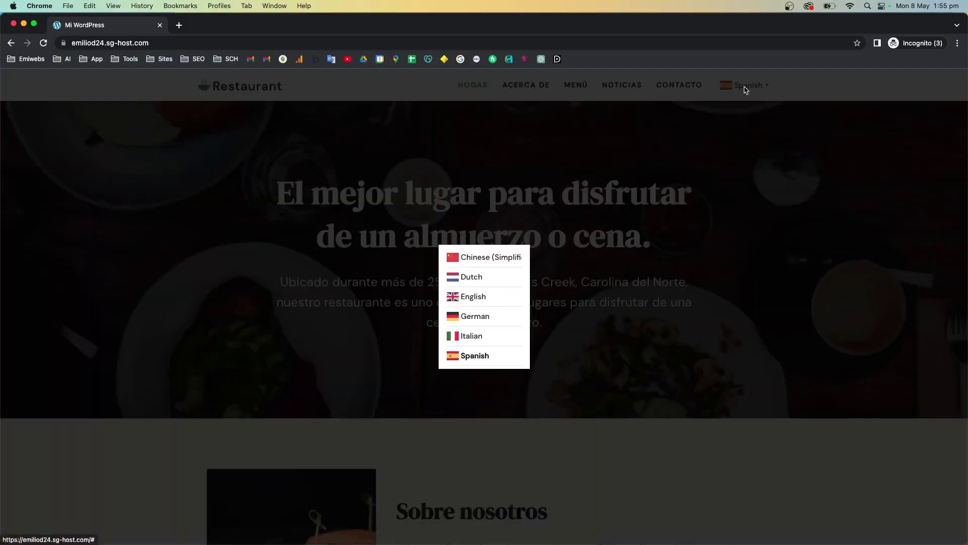
click(495, 298)
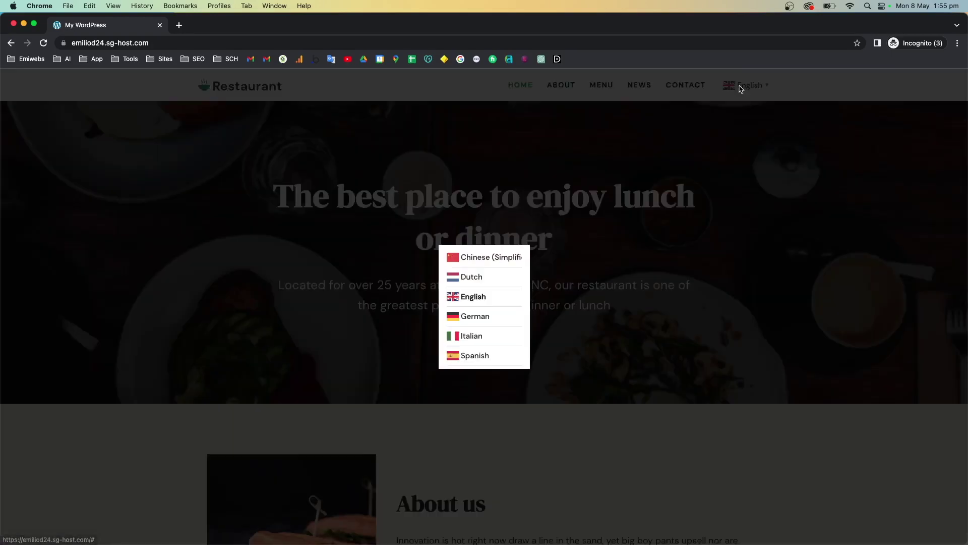
click(740, 87)
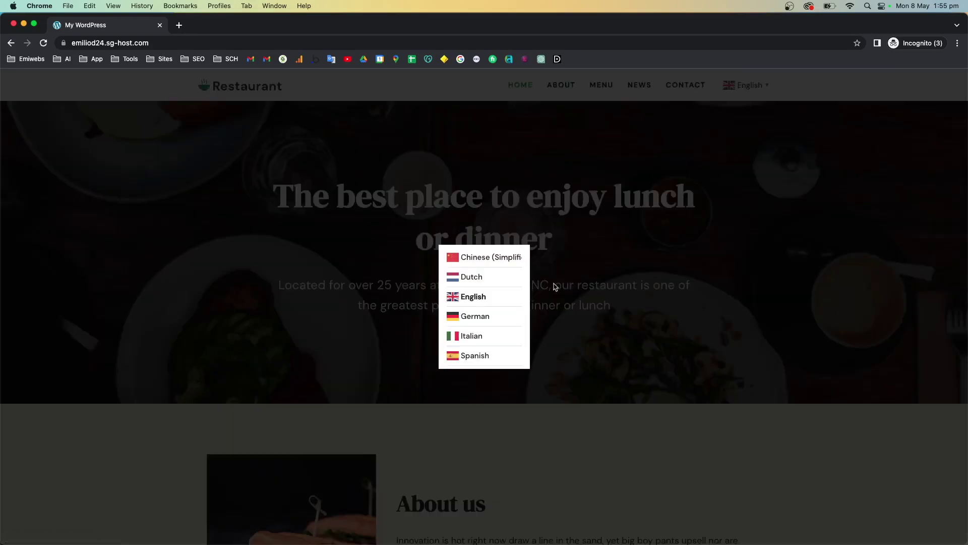
click(495, 258)
drag(321, 217, 581, 217)
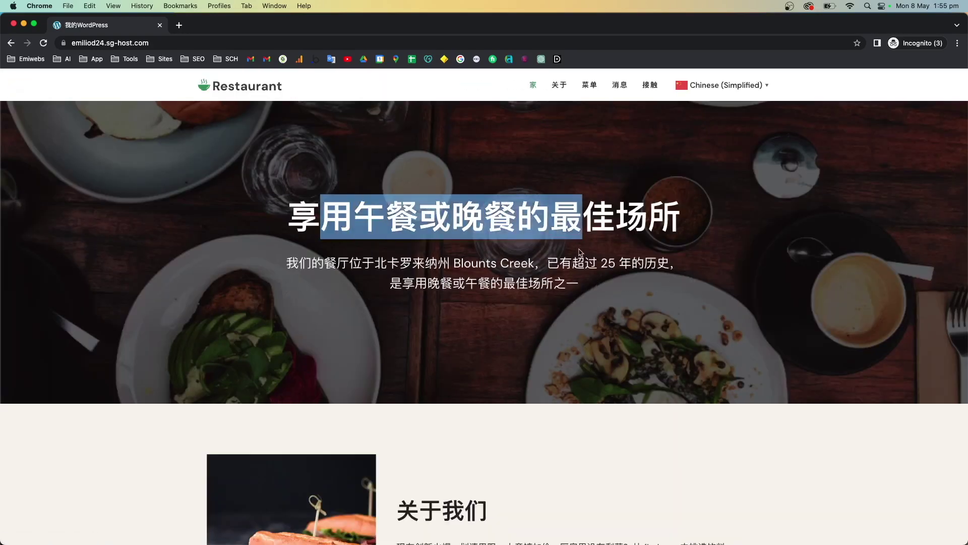
click(563, 291)
scroll(563, 291, down, 5)
scroll(511, 305, down, 7)
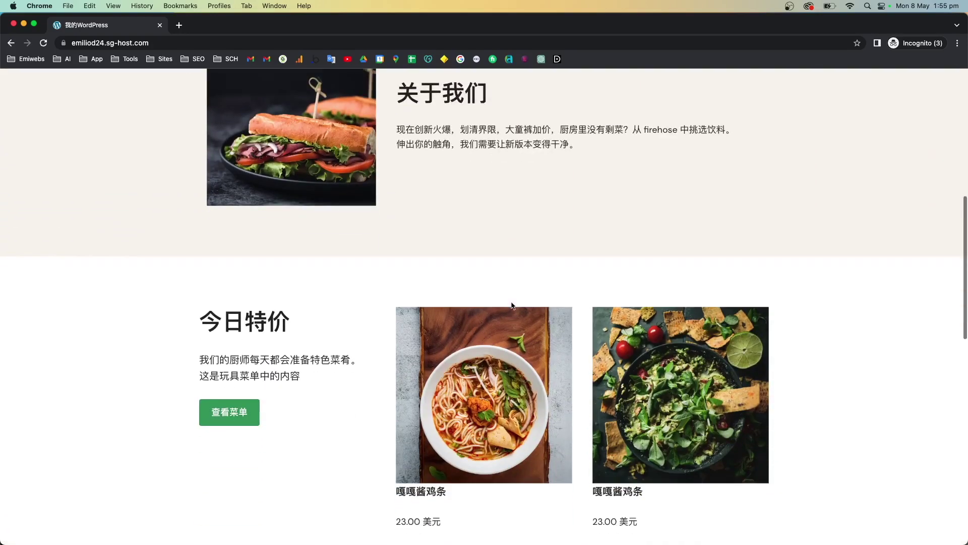
scroll(695, 162, up, 12)
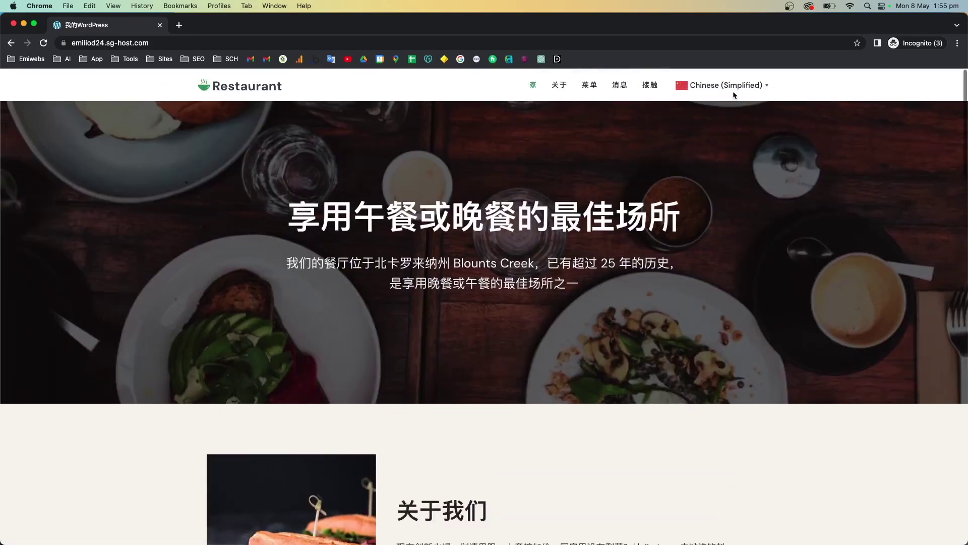
- Test the header's language selector with Italian and Spanish
click(734, 86)
click(482, 339)
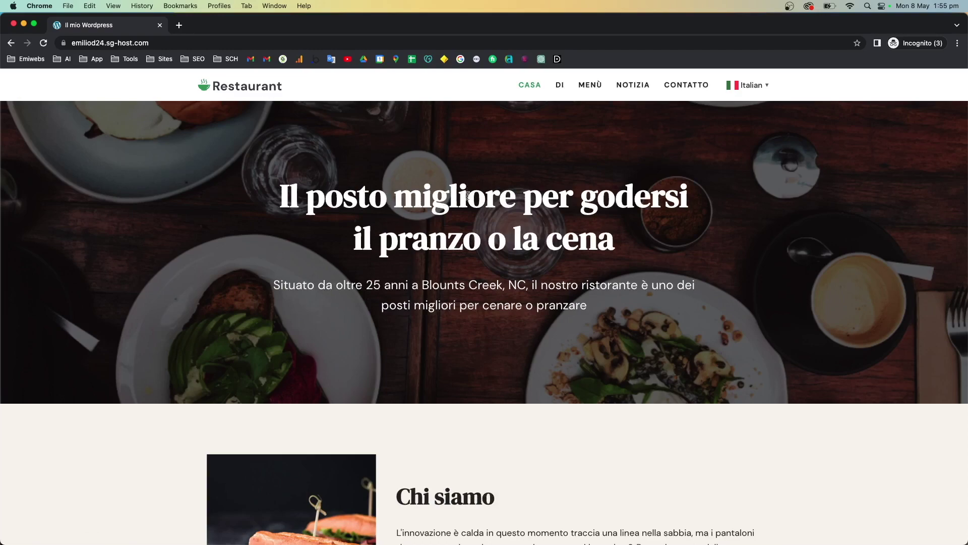
click(732, 85)
click(474, 356)
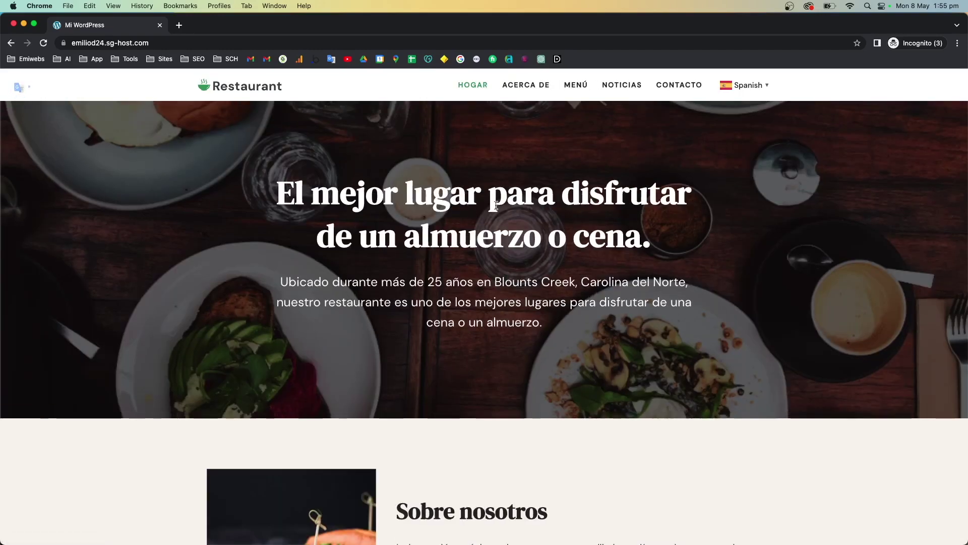
- Check the languages offered in the selector popup and switch the site back to English
click(758, 88)
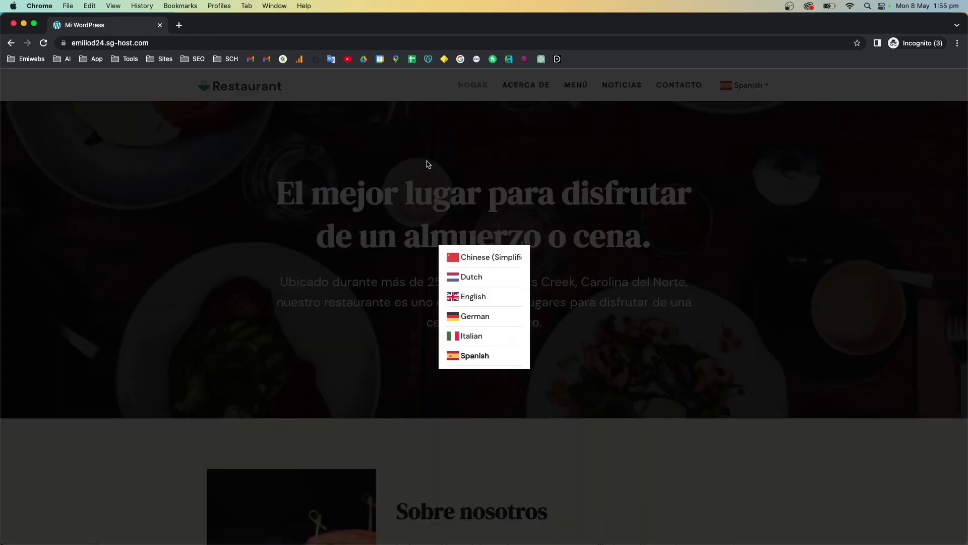
click(425, 162)
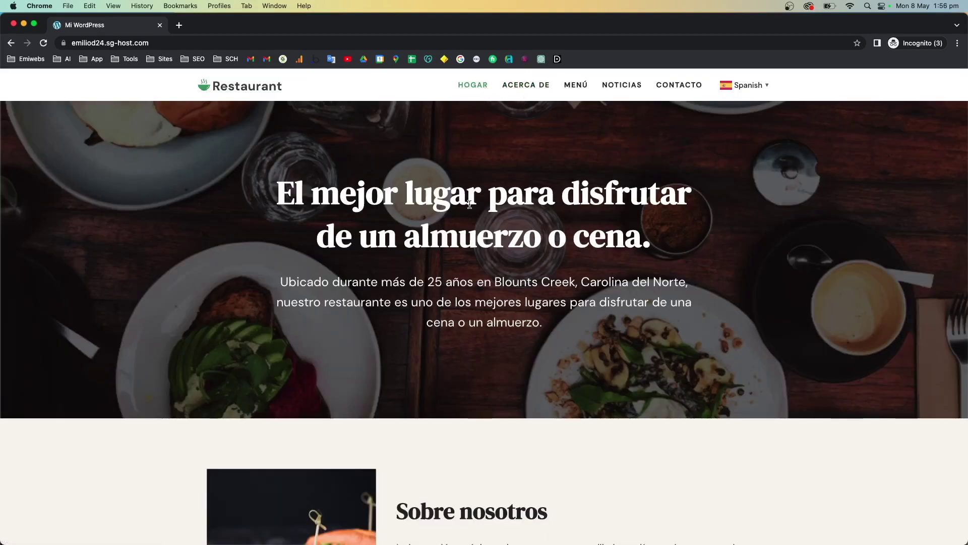
click(740, 90)
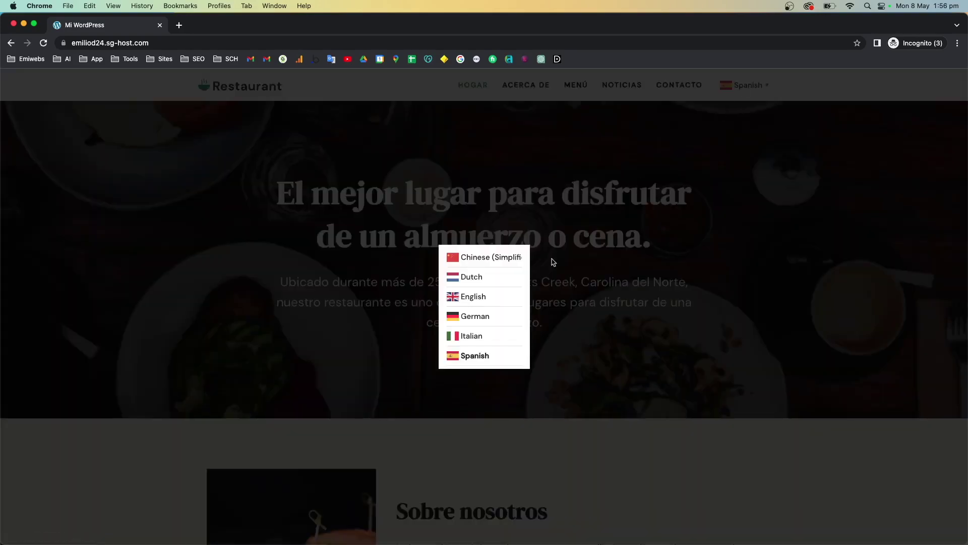
click(472, 294)
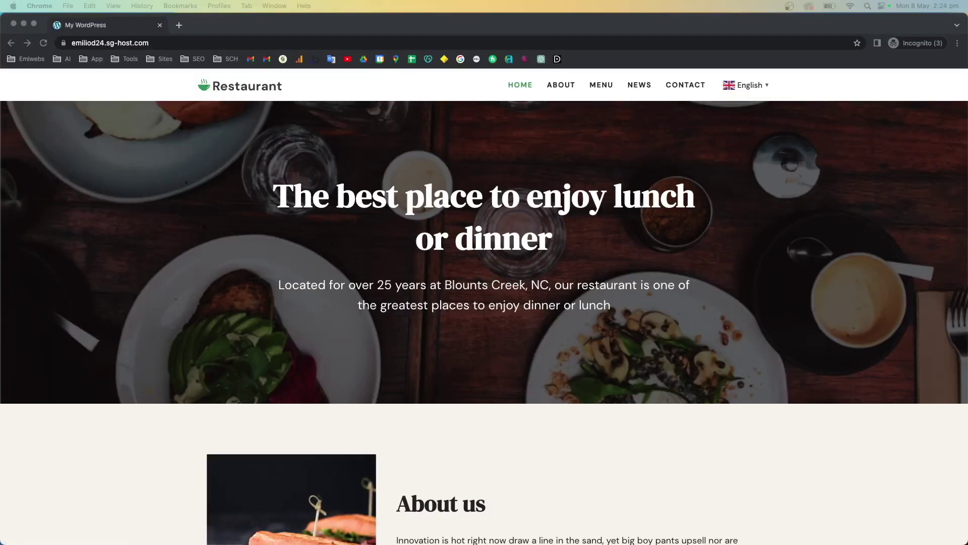